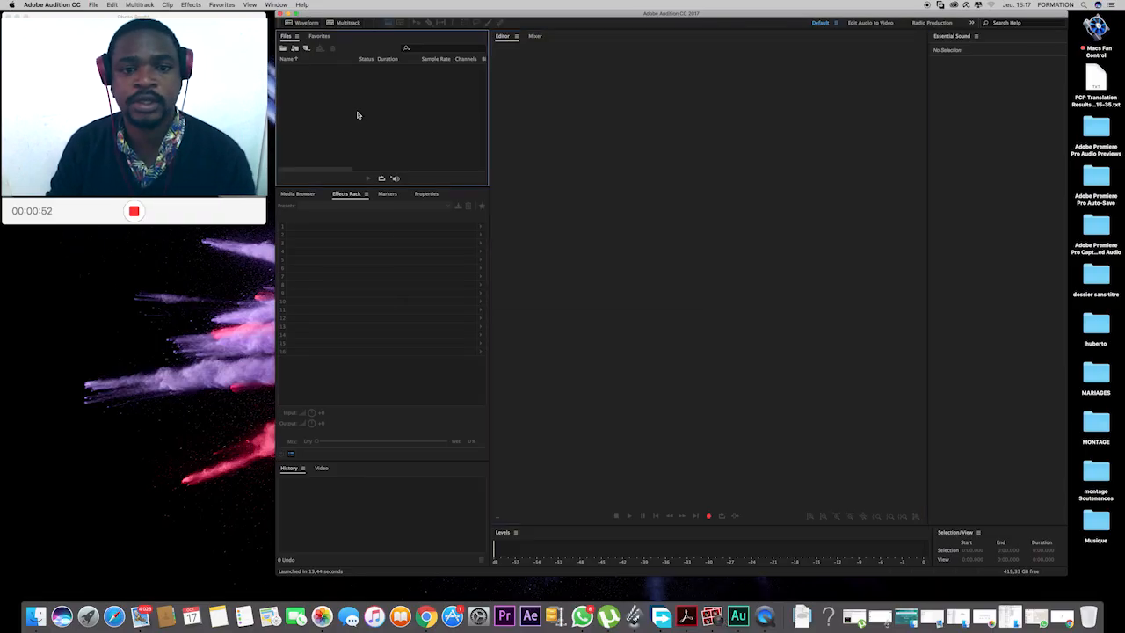
Bring up the file-opening dialog and select the Tu Donnes MP3 in the dossier sans titre folder.
{"action": "double_click", "coordinate": [356, 109]}
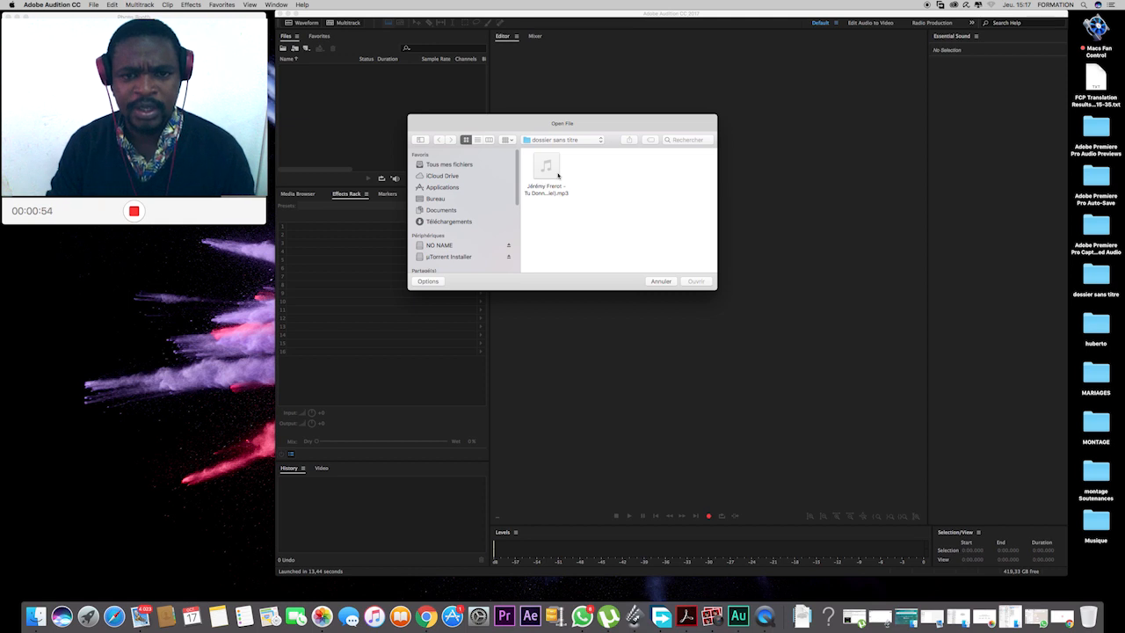
{"action": "left_click", "coordinate": [557, 175]}
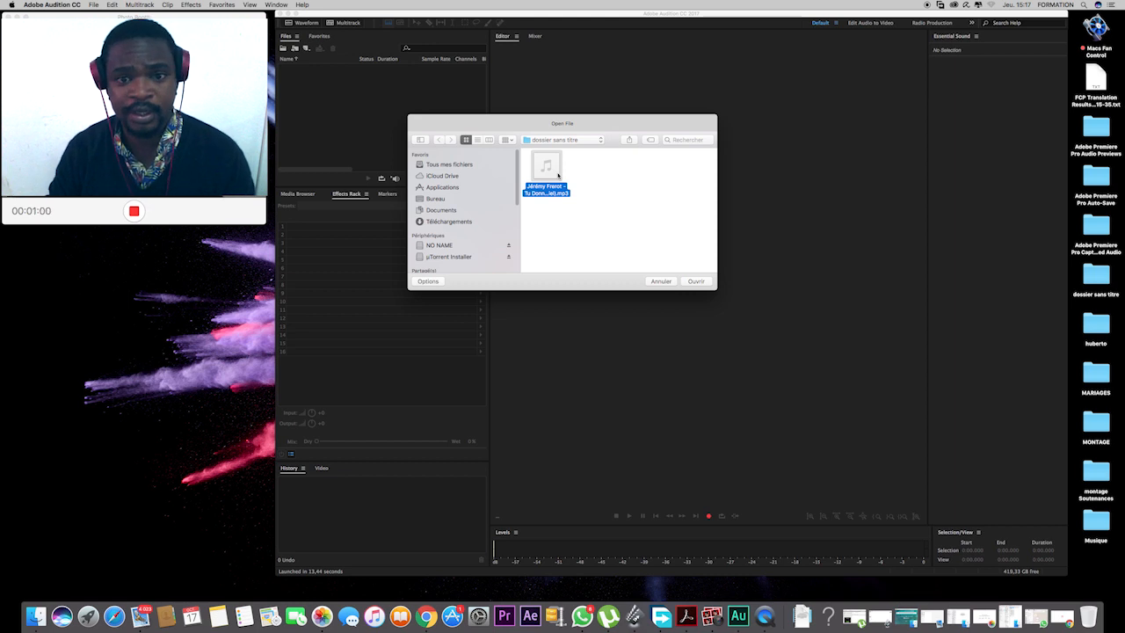
{"action": "right_click", "coordinate": [557, 176]}
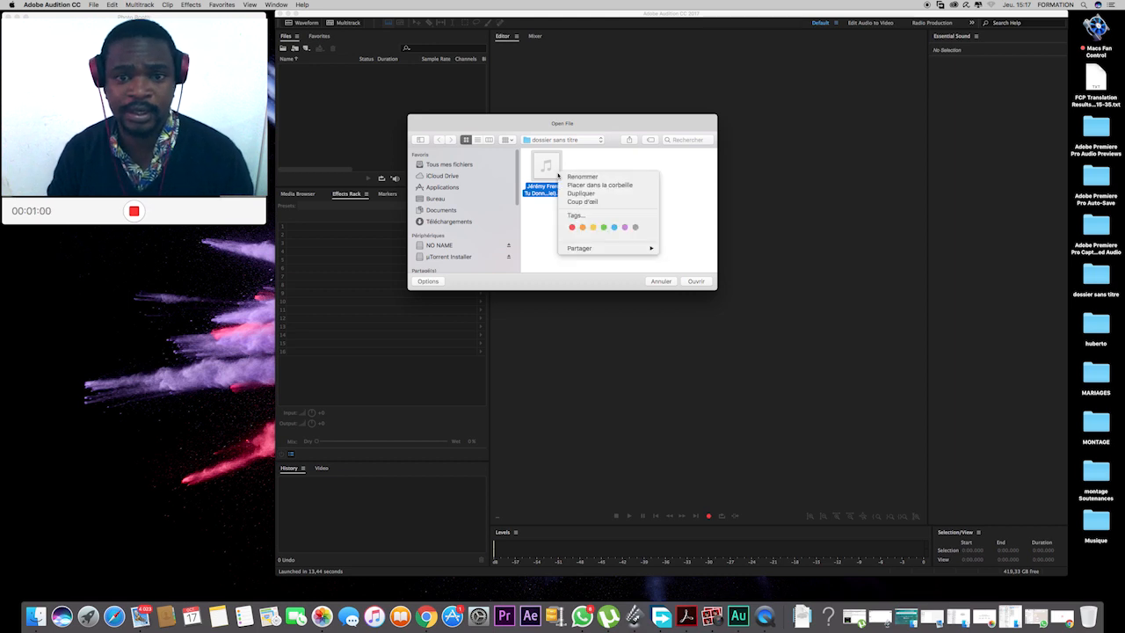
{"action": "left_click", "coordinate": [542, 180]}
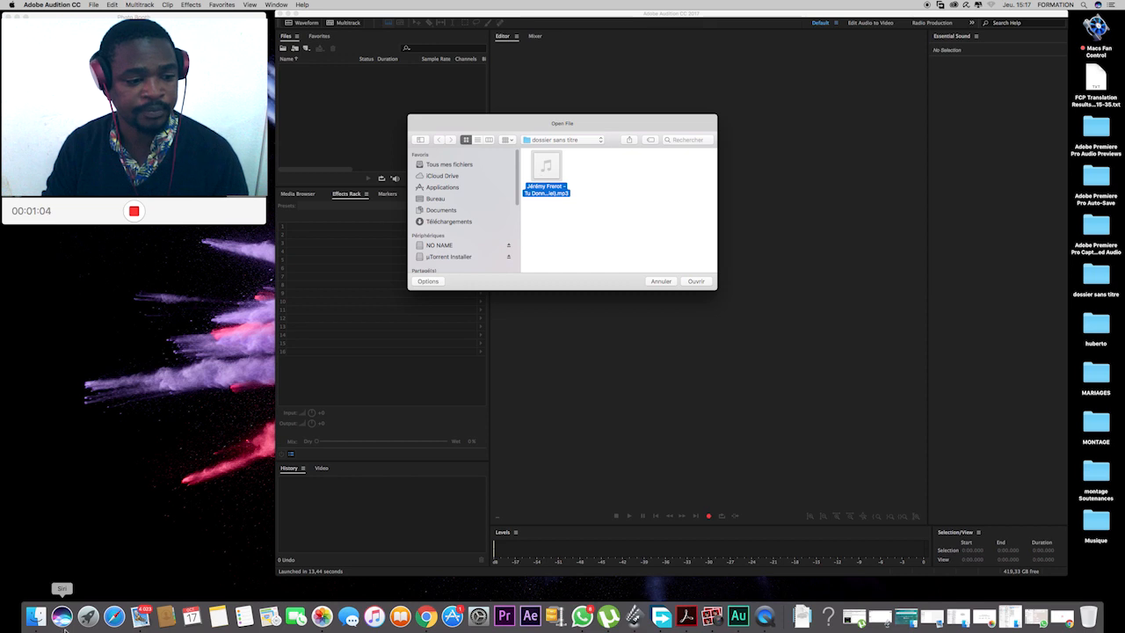
Switch to Finder, create a subfolder inside dossier sans titre and paste a copy of the Tu Donnes MP3 into it.
{"action": "left_click", "coordinate": [36, 615]}
{"action": "left_click", "coordinate": [696, 155]}
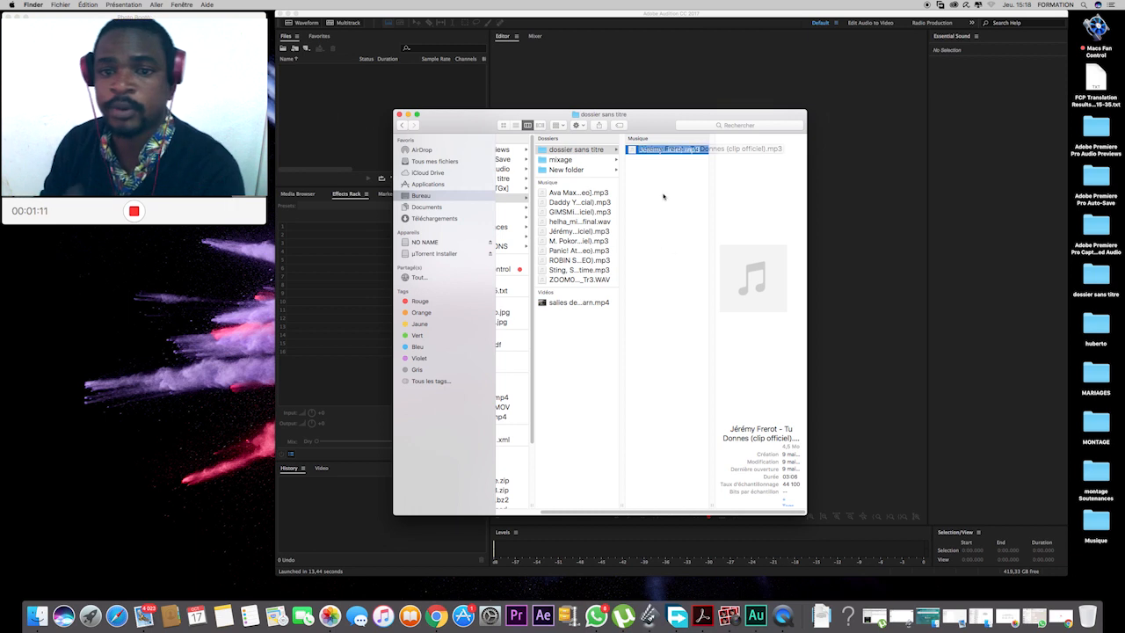
{"action": "right_click", "coordinate": [653, 151]}
{"action": "left_click", "coordinate": [682, 262]}
{"action": "right_click", "coordinate": [673, 250]}
{"action": "left_click", "coordinate": [683, 255]}
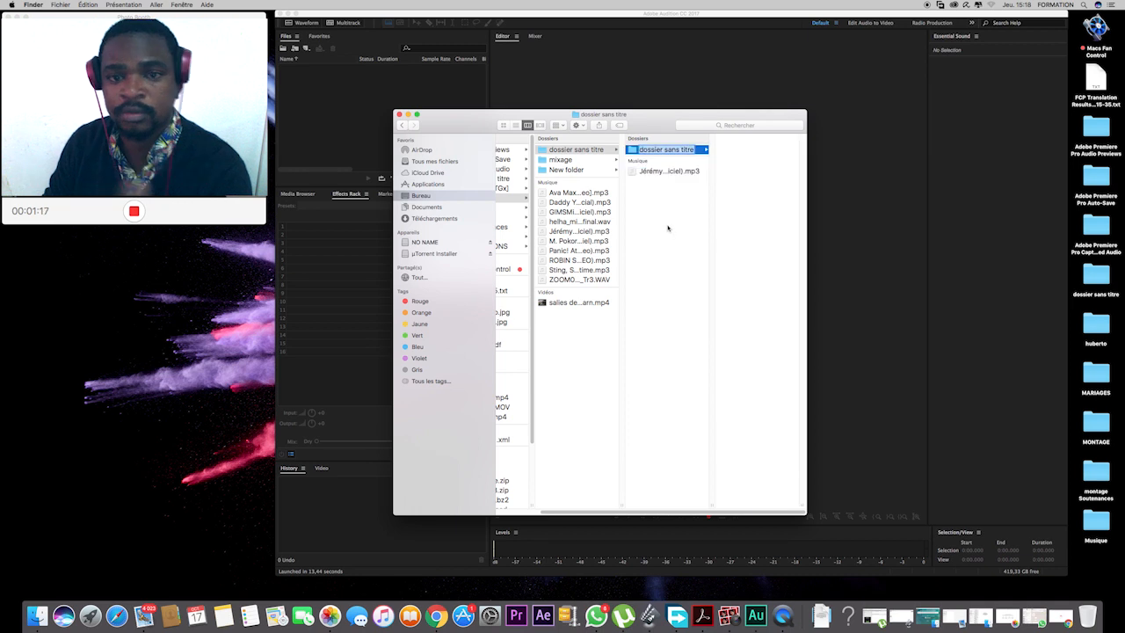
{"action": "right_click", "coordinate": [750, 160]}
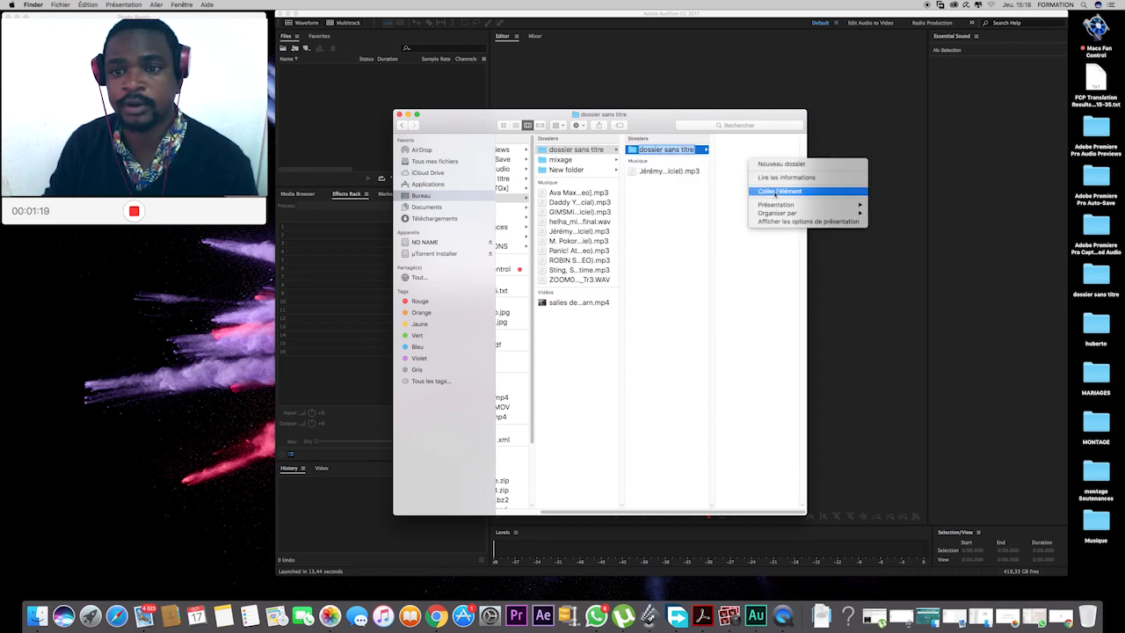
{"action": "left_click", "coordinate": [761, 192]}
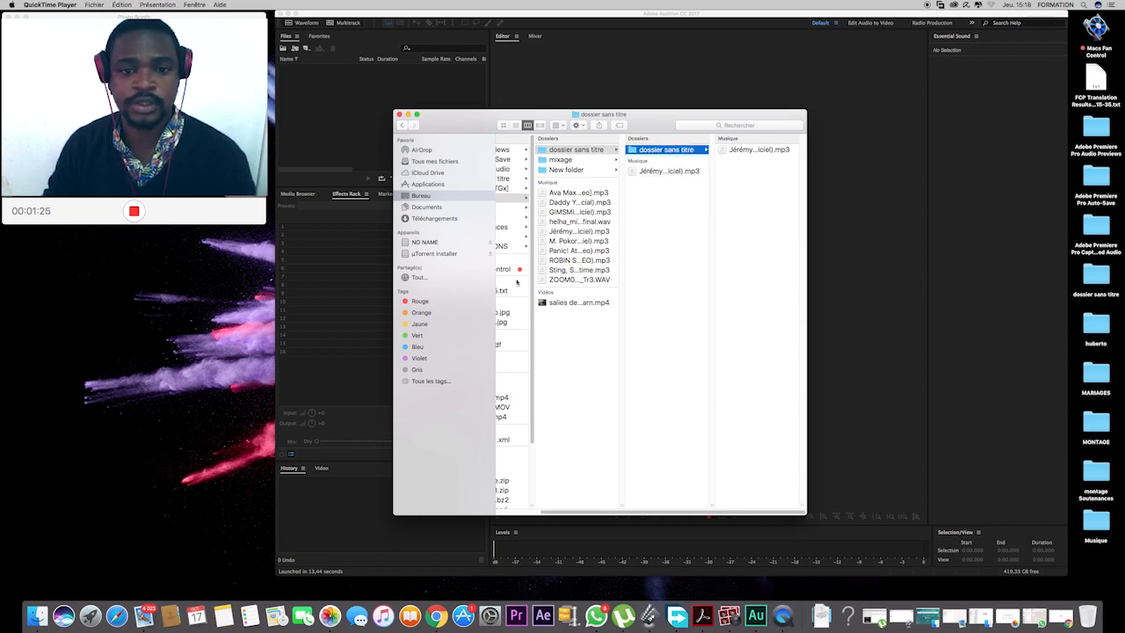
Switch back to Audition and open the selected Tu Donnes MP3.
{"action": "double_click", "coordinate": [318, 89]}
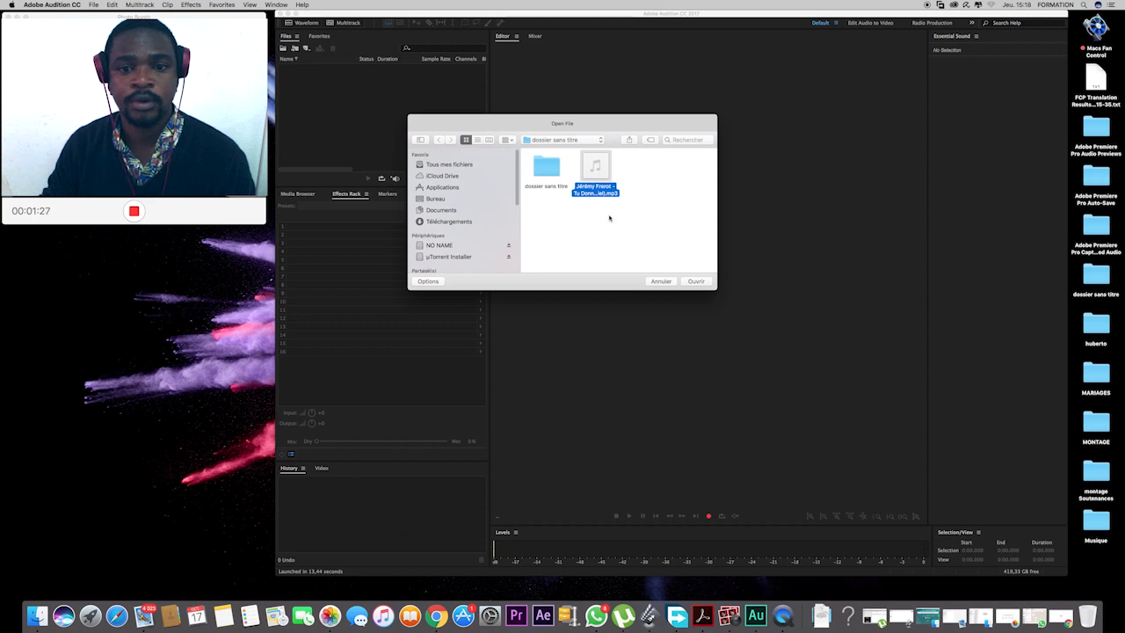
{"action": "left_click", "coordinate": [695, 281]}
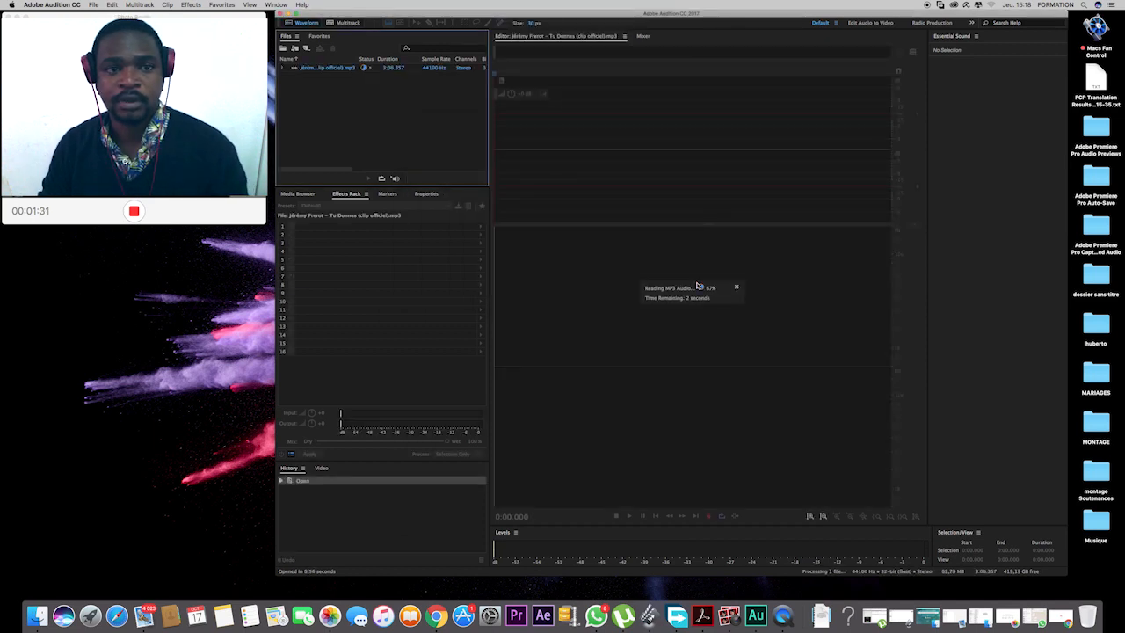
Listen to the original song from about 0:35 and again from about 0:37, raising the system volume.
{"action": "left_click", "coordinate": [570, 146]}
{"action": "key", "text": "space"}
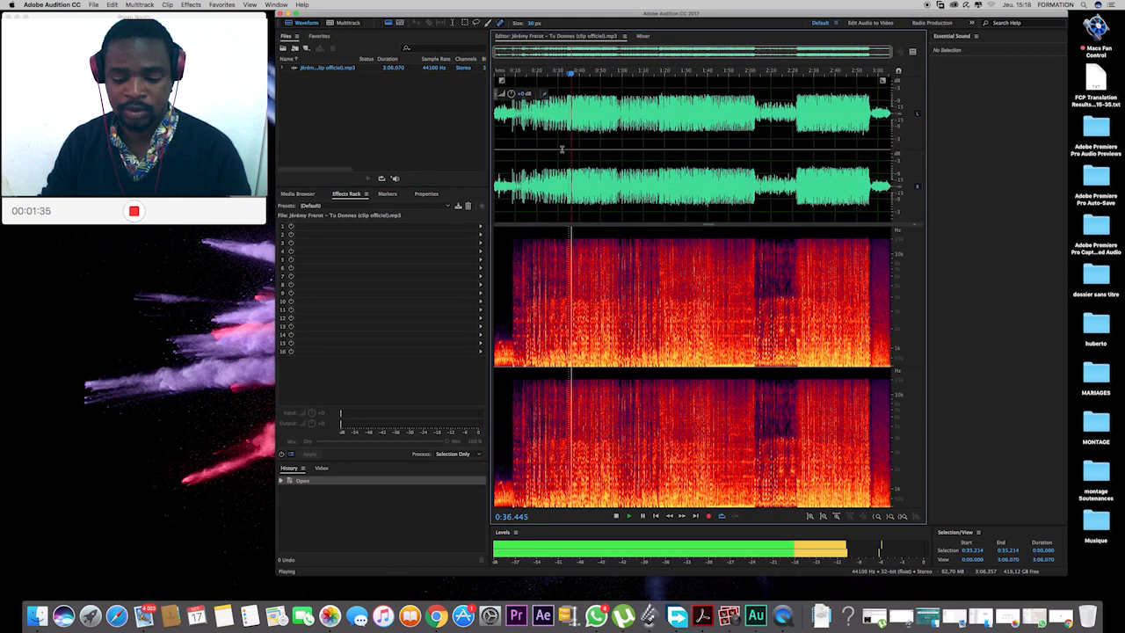
{"action": "key", "text": "XF86AudioRaiseVolume"}
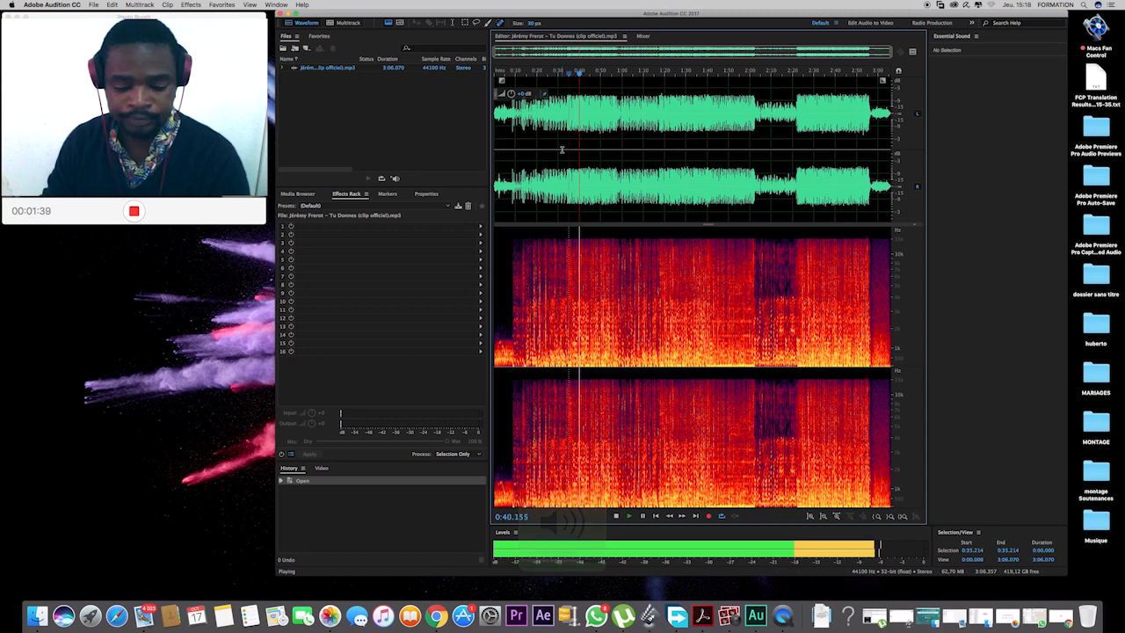
{"action": "key", "text": "space"}
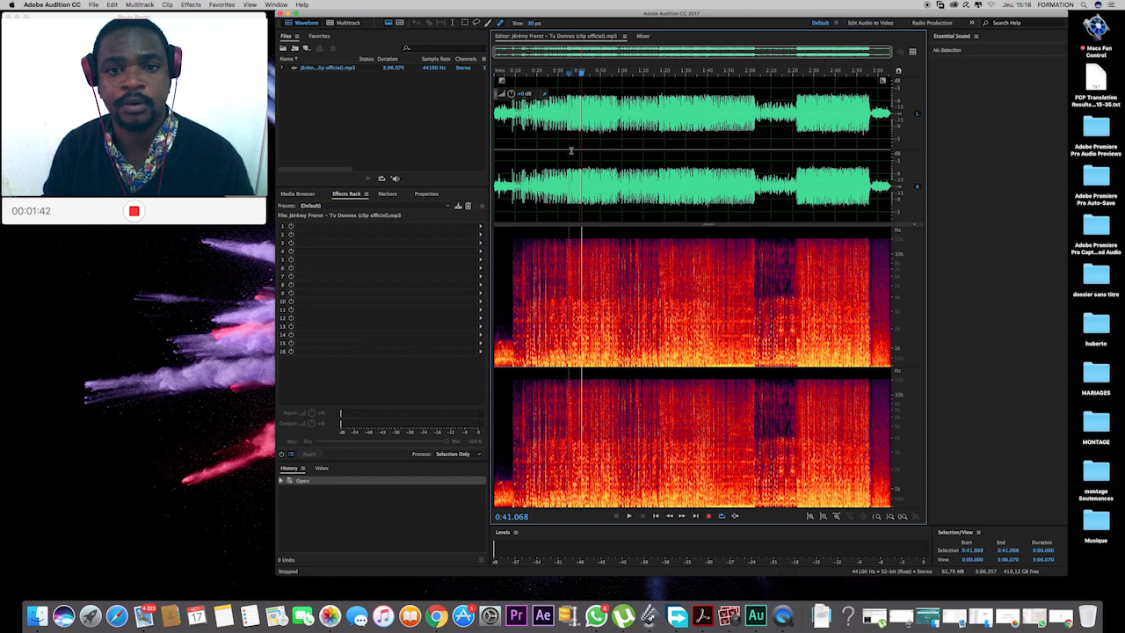
{"action": "left_click", "coordinate": [571, 150]}
{"action": "key", "text": "space"}
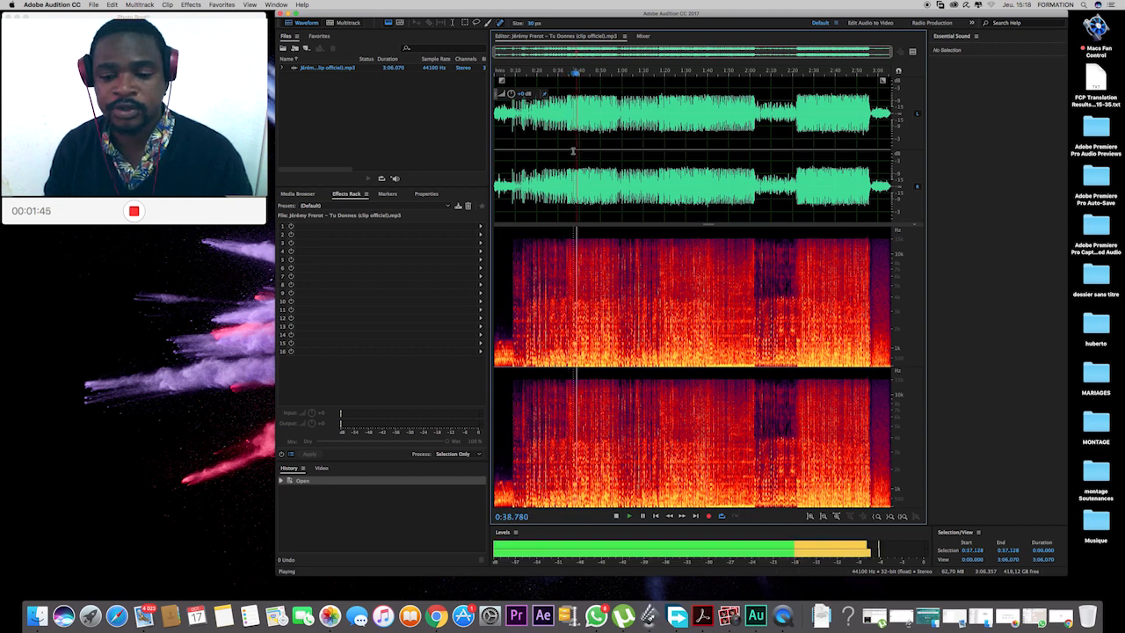
{"action": "key", "text": "space"}
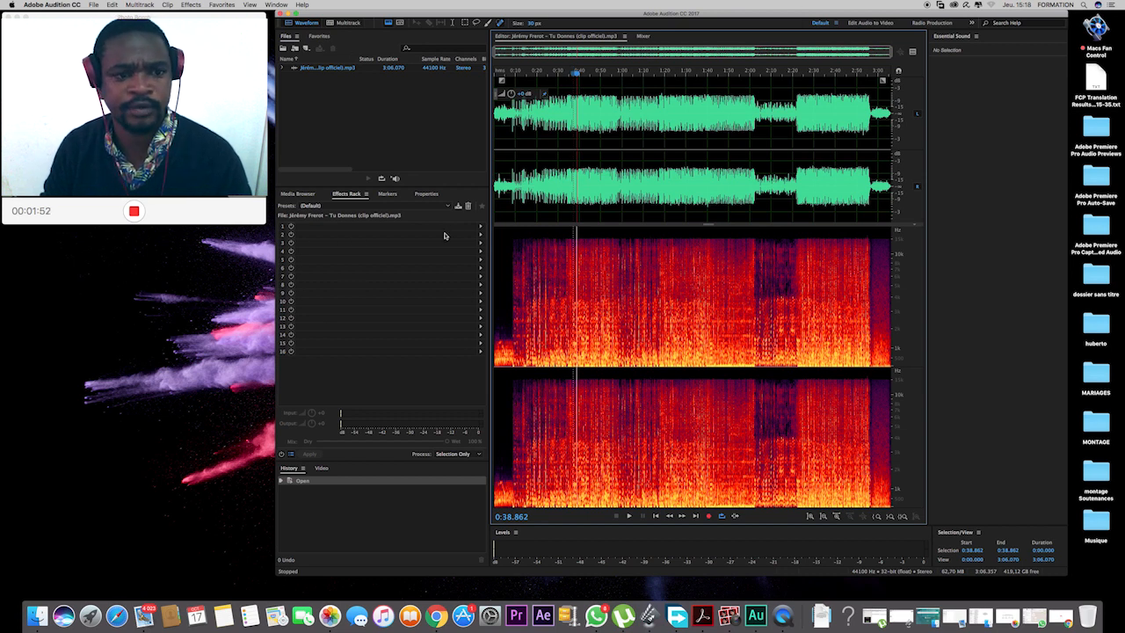
Add the Center Channel Extractor effect to the first Effects Rack slot and set its preset to Vocal Remove.
{"action": "left_click", "coordinate": [481, 228]}
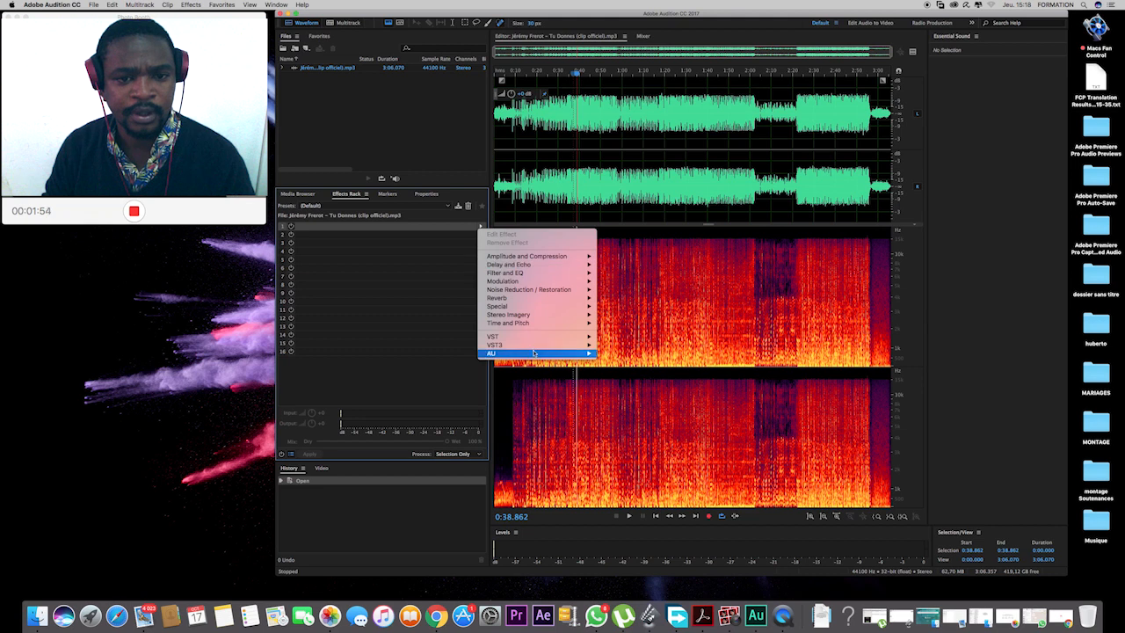
{"action": "mouse_move", "coordinate": [533, 324]}
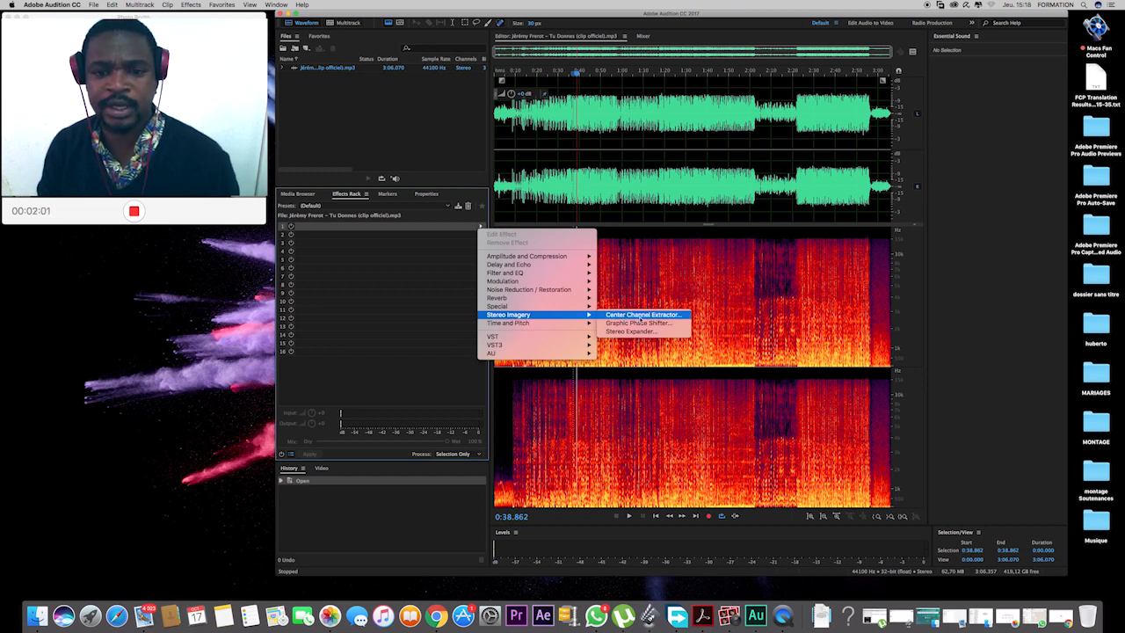
{"action": "left_click", "coordinate": [640, 314]}
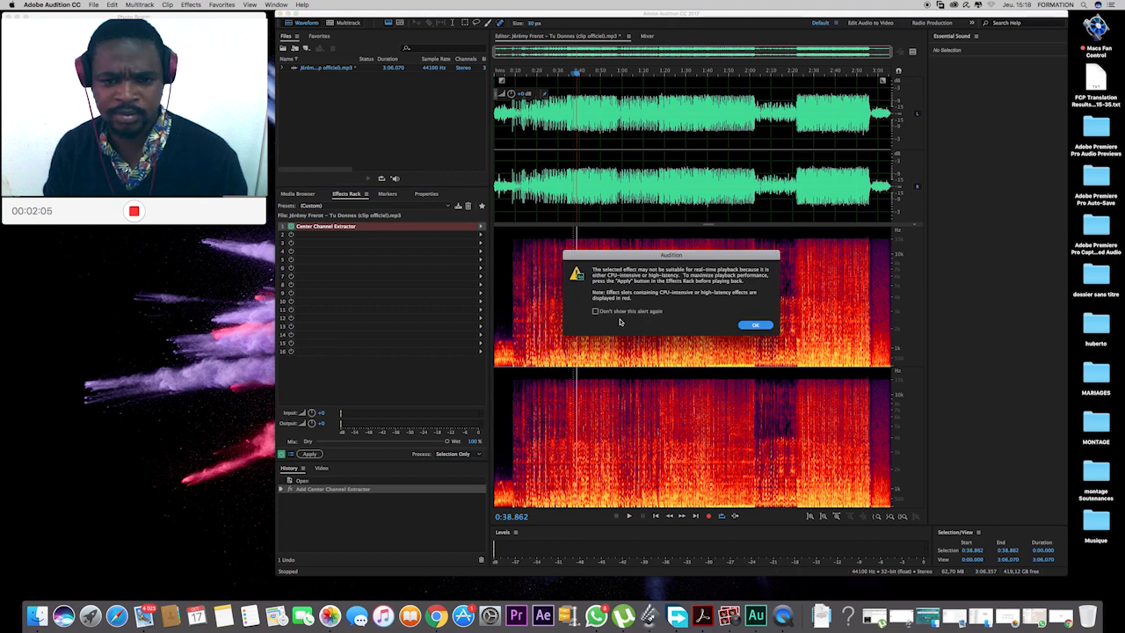
{"action": "left_click", "coordinate": [756, 327]}
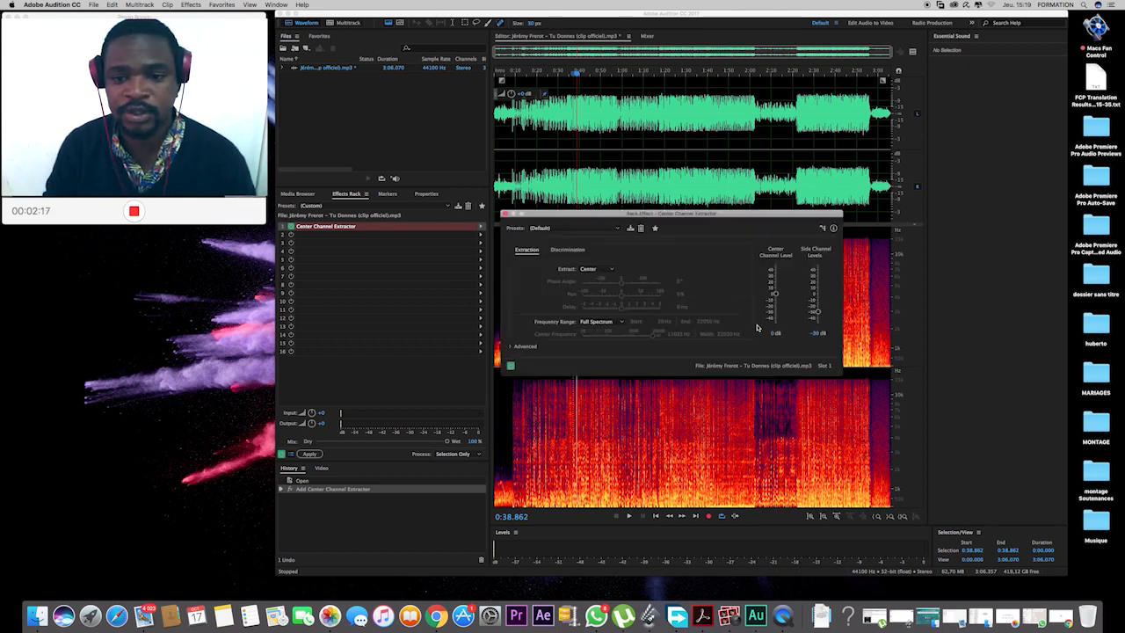
{"action": "left_click", "coordinate": [615, 230]}
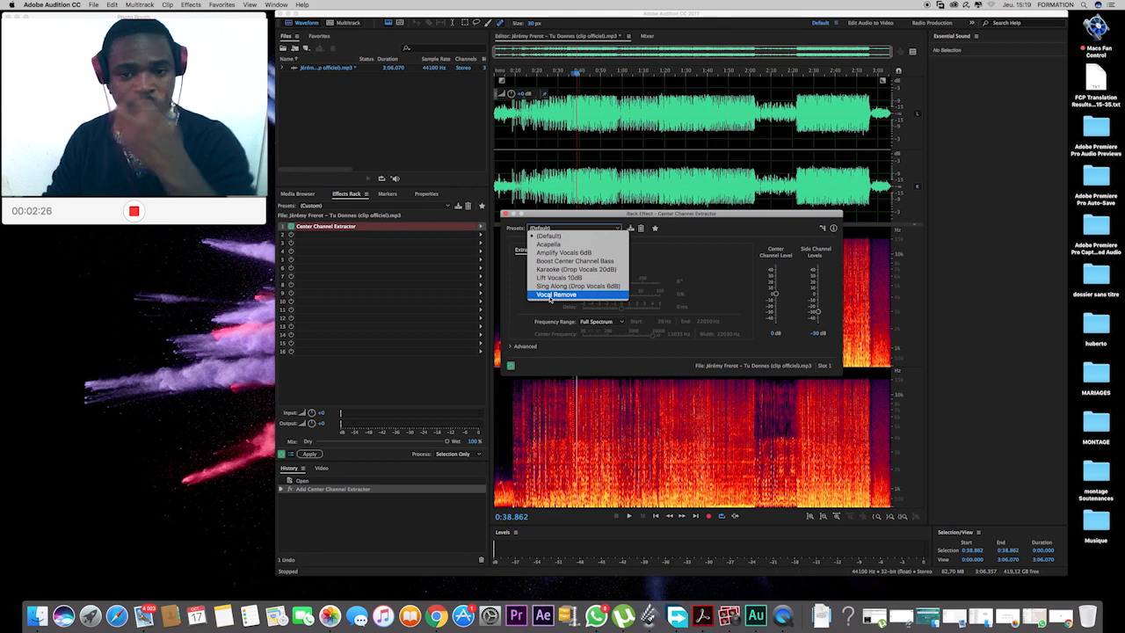
{"action": "left_click", "coordinate": [555, 294]}
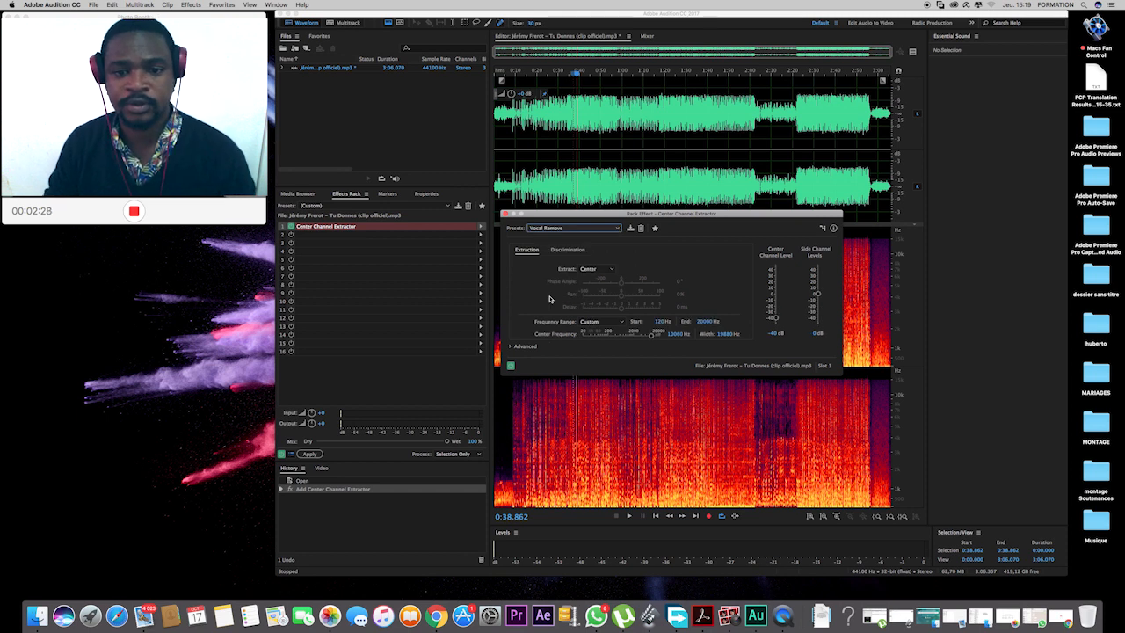
Preview the song from around 0:36 with the Center Channel Extractor on and bypassed to compare the vocals.
{"action": "key", "text": "space"}
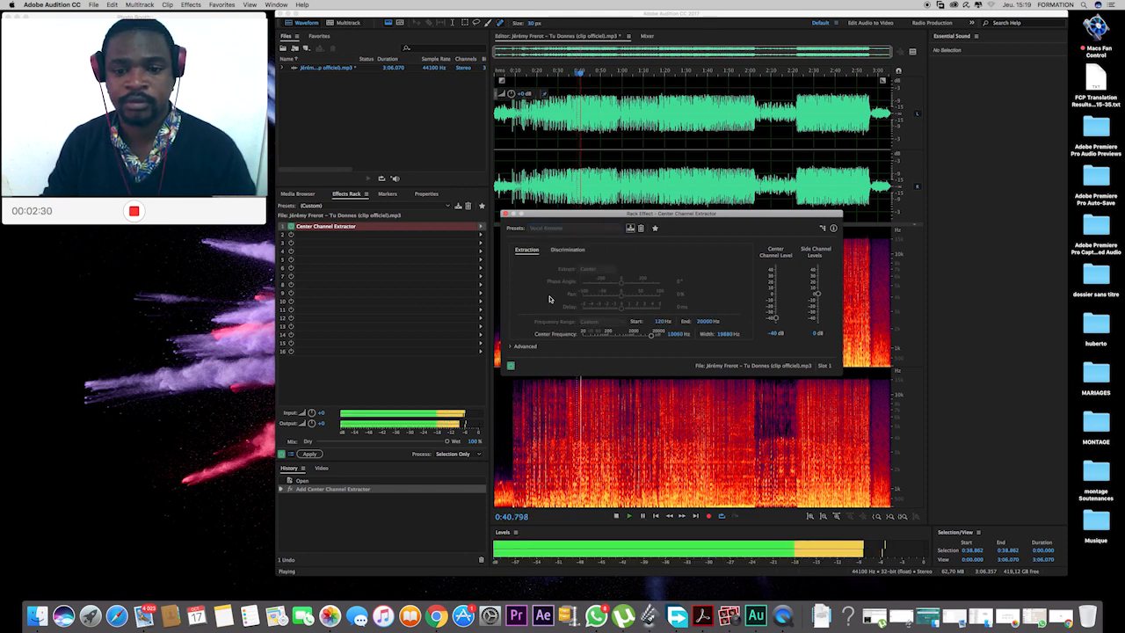
{"action": "key", "text": "space"}
{"action": "left_click", "coordinate": [580, 77]}
{"action": "left_click_drag", "start_coordinate": [580, 78], "coordinate": [571, 78]}
{"action": "key", "text": "space"}
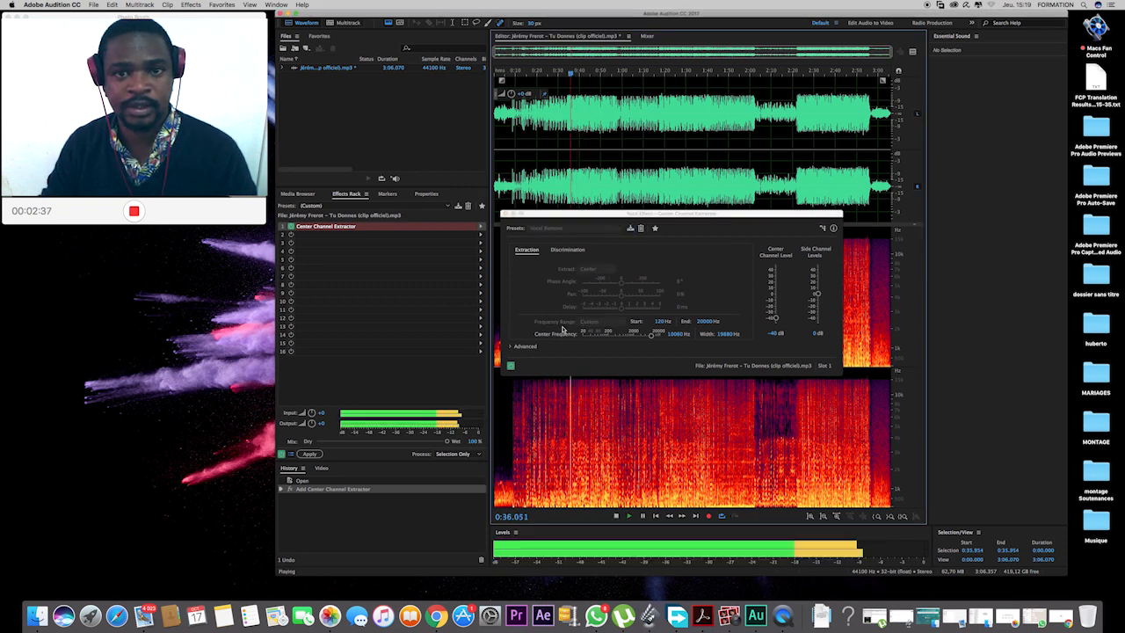
{"action": "left_click", "coordinate": [511, 365]}
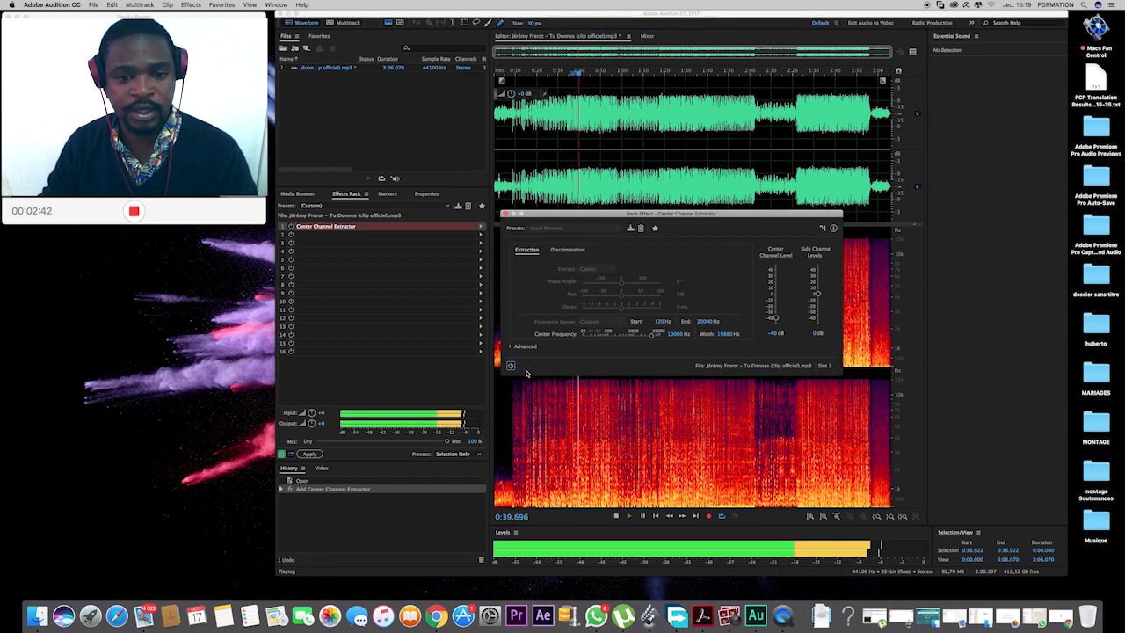
{"action": "key", "text": "space"}
{"action": "left_click", "coordinate": [511, 366]}
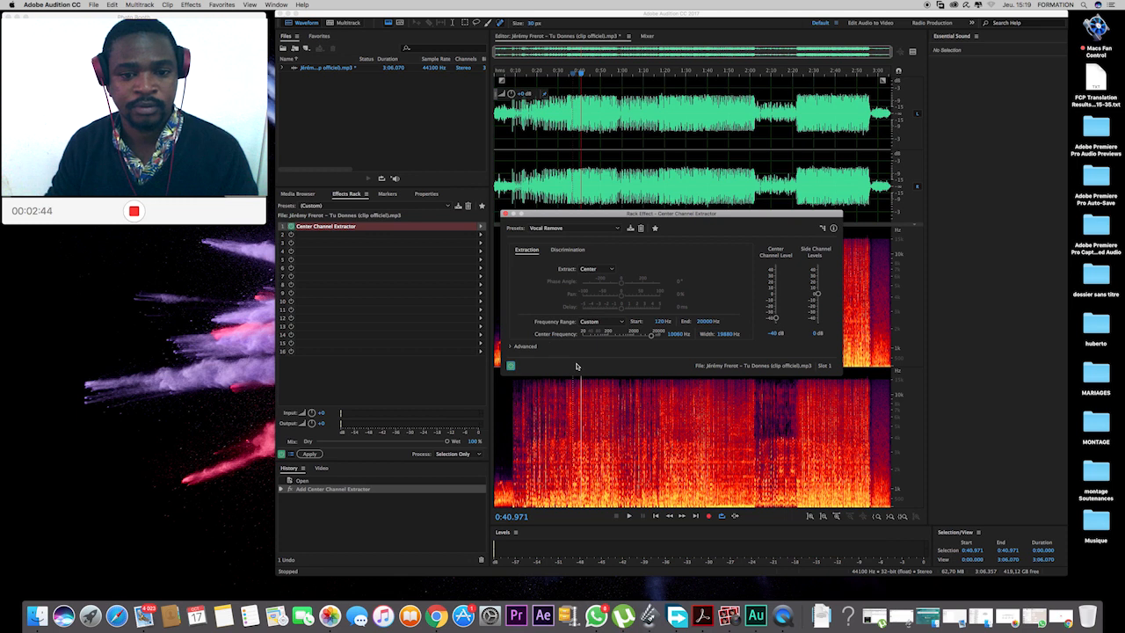
{"action": "key", "text": "space"}
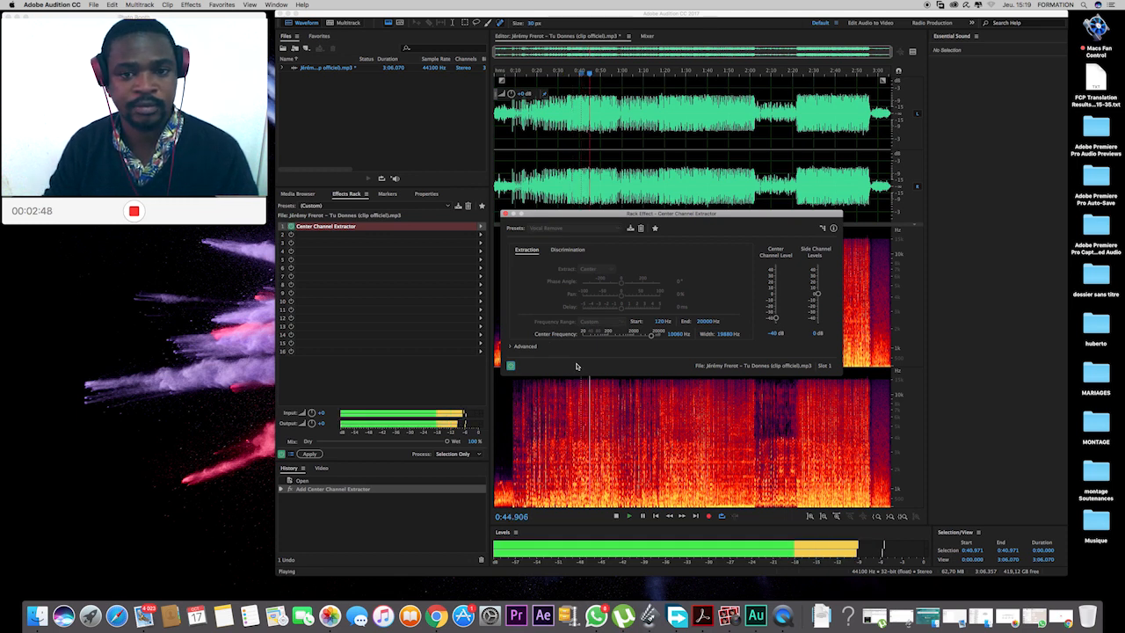
{"action": "key", "text": "space"}
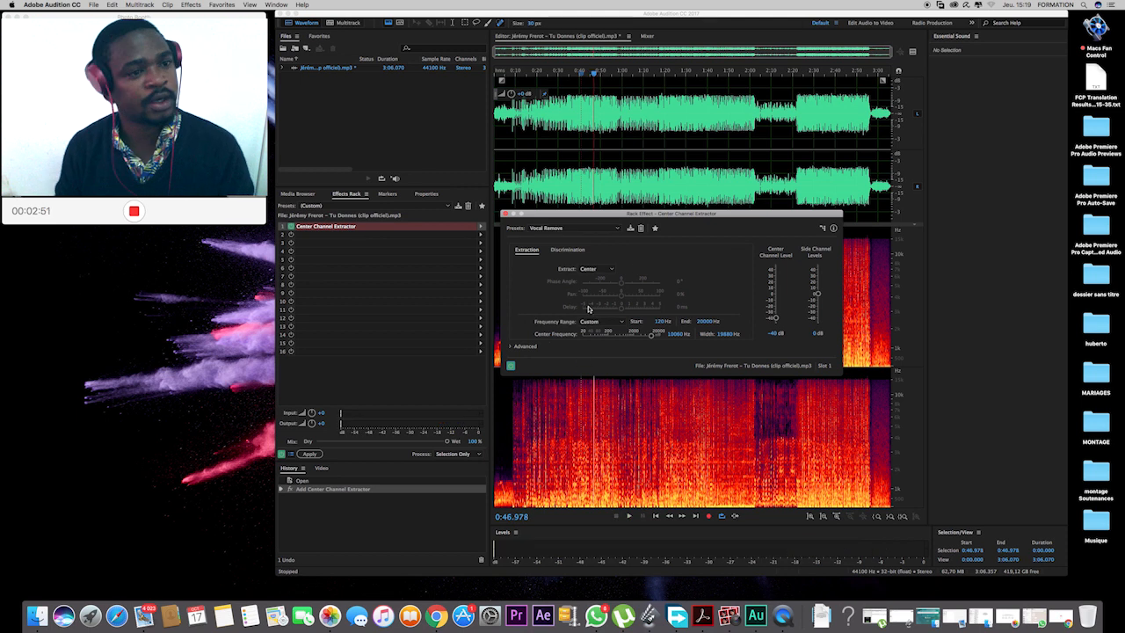
Close the Center Channel Extractor settings and apply the Effects Rack to the song.
{"action": "left_click", "coordinate": [505, 215]}
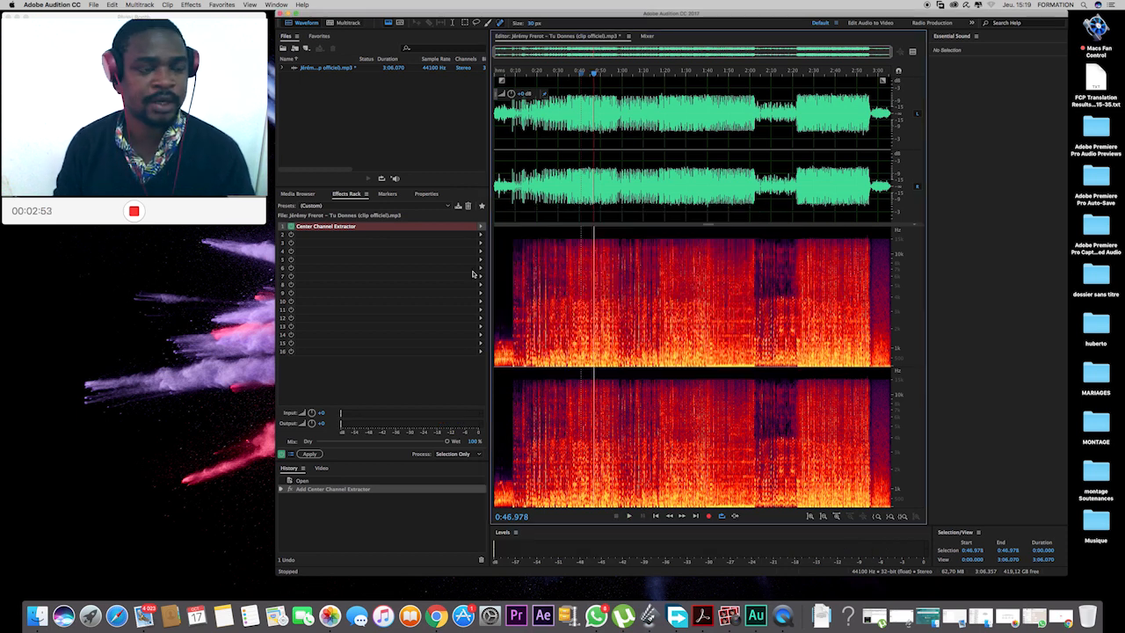
{"action": "left_click", "coordinate": [310, 454]}
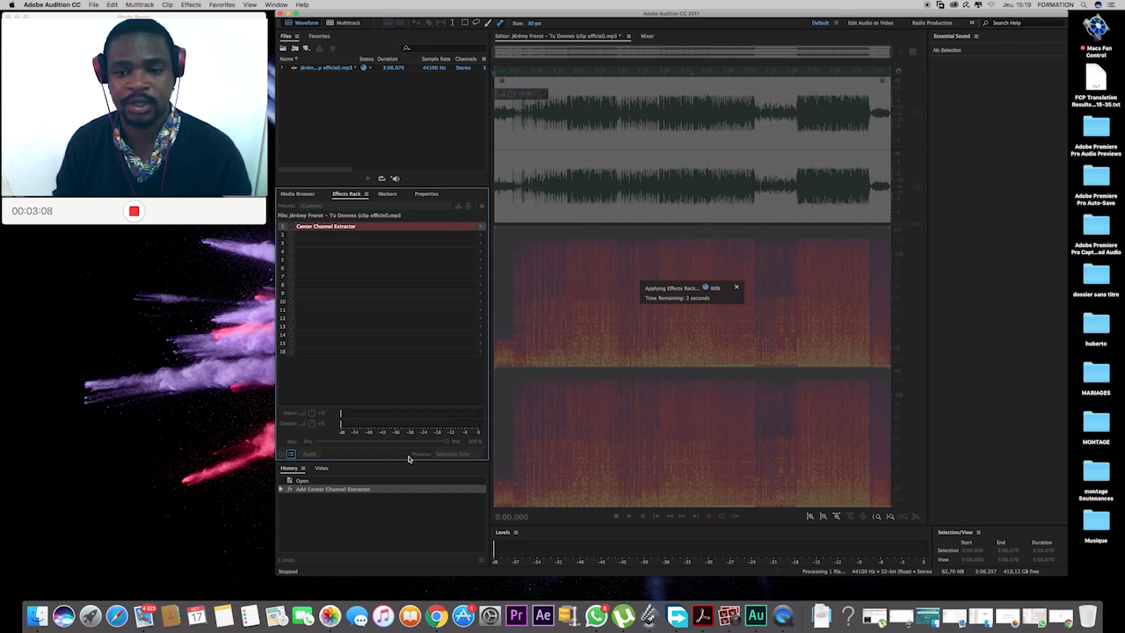
Play the processed song from about 0:46 to check the vocal removal.
{"action": "left_click", "coordinate": [578, 133]}
{"action": "key", "text": "space"}
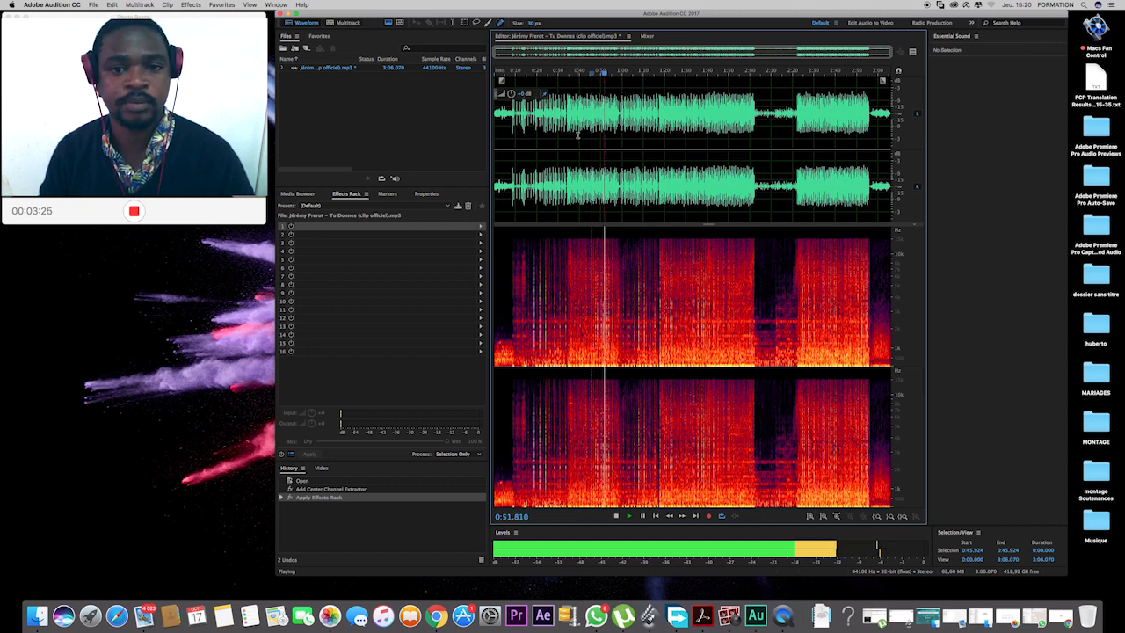
{"action": "key", "text": "space"}
Insert the processed song into a new multitrack session named "vocal remove".
{"action": "right_click", "coordinate": [585, 132]}
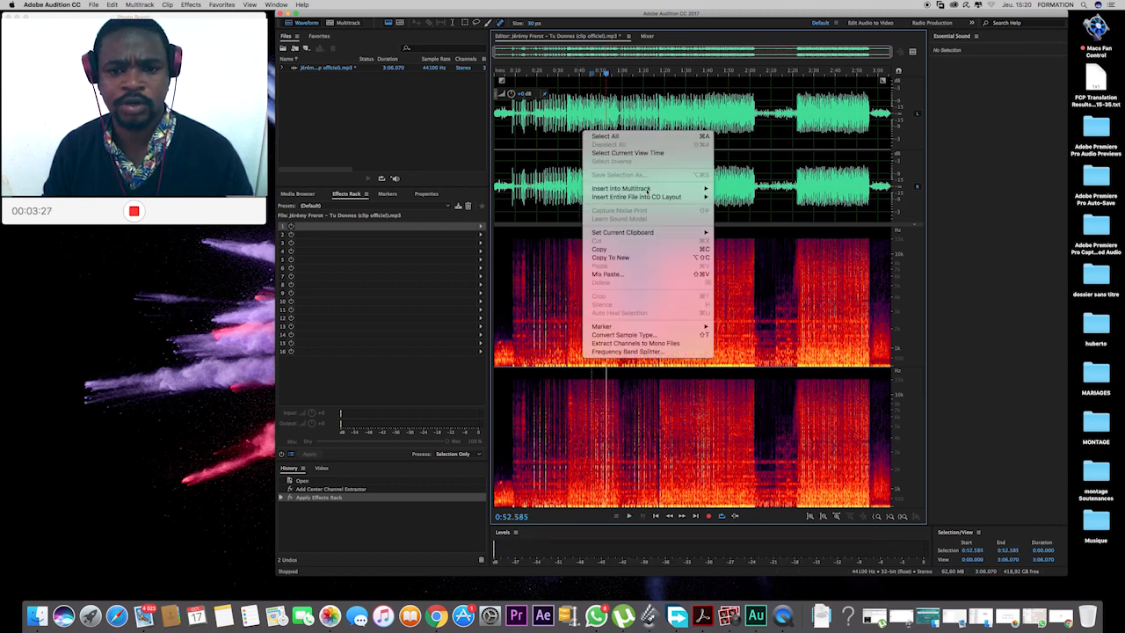
{"action": "mouse_move", "coordinate": [620, 189]}
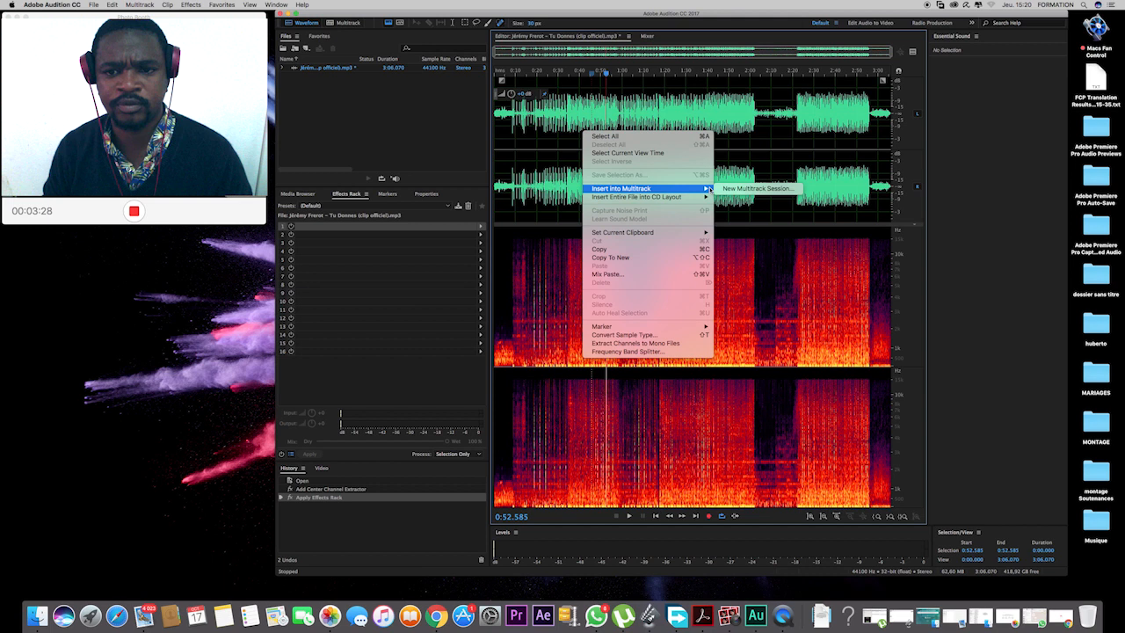
{"action": "left_click", "coordinate": [756, 190]}
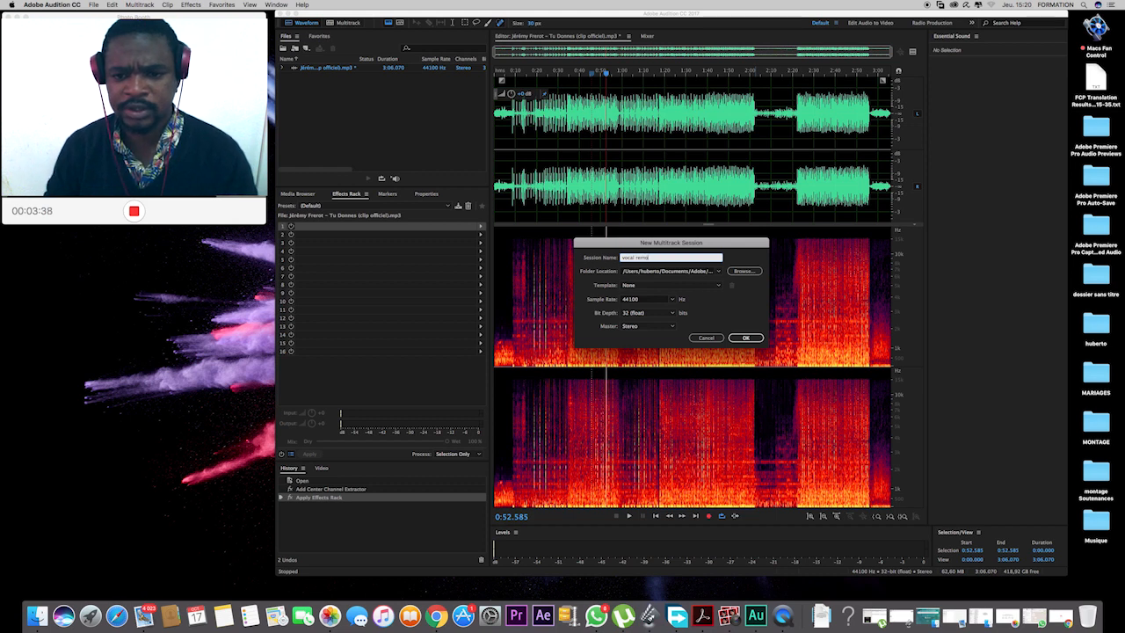
{"action": "key", "text": "Return"}
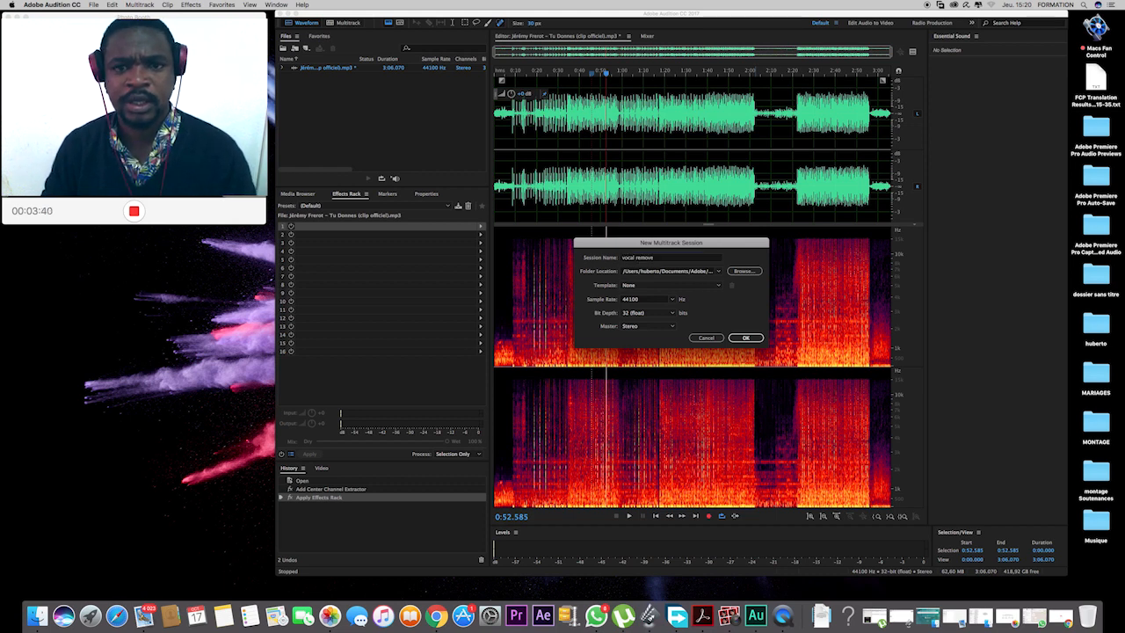
{"action": "left_click", "coordinate": [746, 338]}
{"action": "left_click", "coordinate": [631, 129]}
Import the original Tu Donnes MP3 from the inner "dossier sans titre" folder.
{"action": "double_click", "coordinate": [344, 109]}
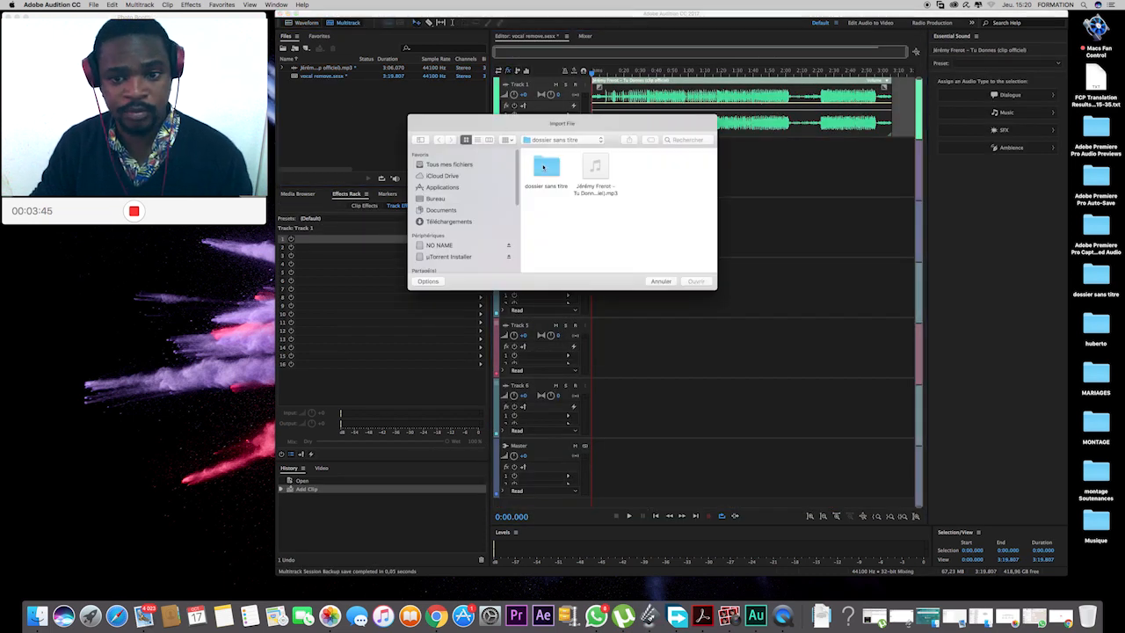
{"action": "double_click", "coordinate": [544, 171]}
{"action": "left_click", "coordinate": [547, 176]}
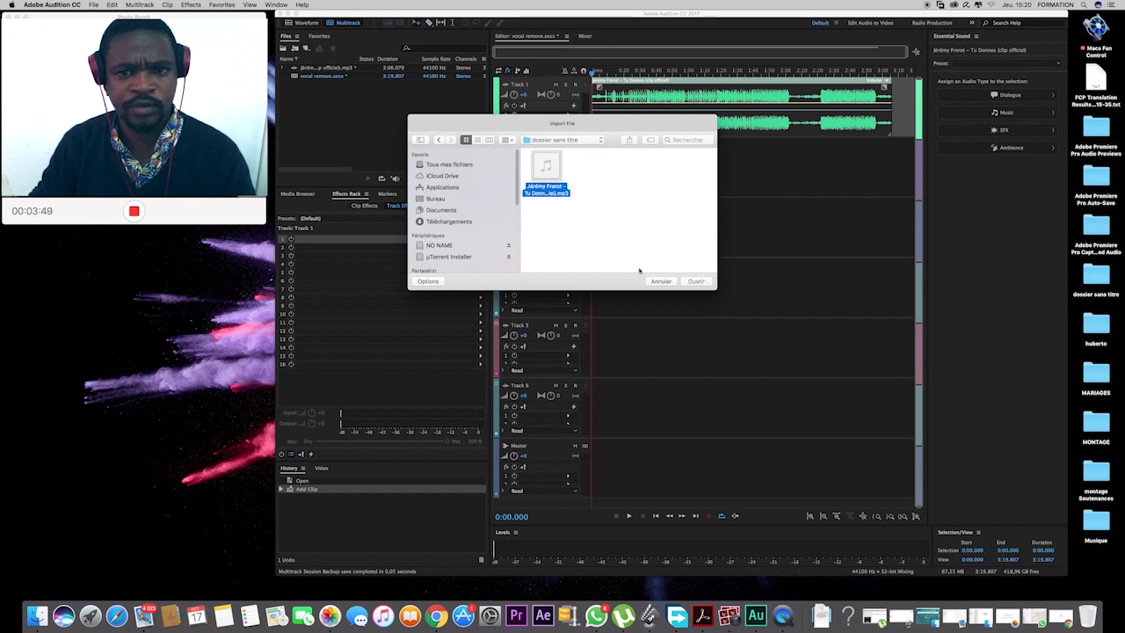
{"action": "left_click", "coordinate": [695, 281]}
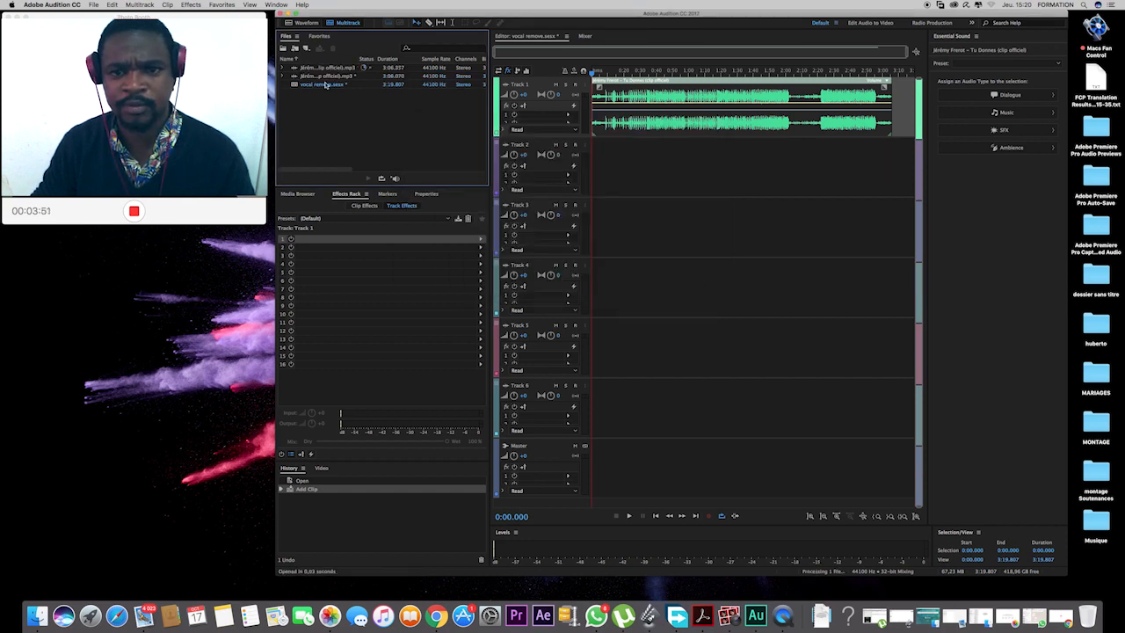
Place the imported original song on Track 2 at the session start and play both tracks together.
{"action": "left_click_drag", "start_coordinate": [295, 71], "coordinate": [677, 160]}
{"action": "key", "text": "space"}
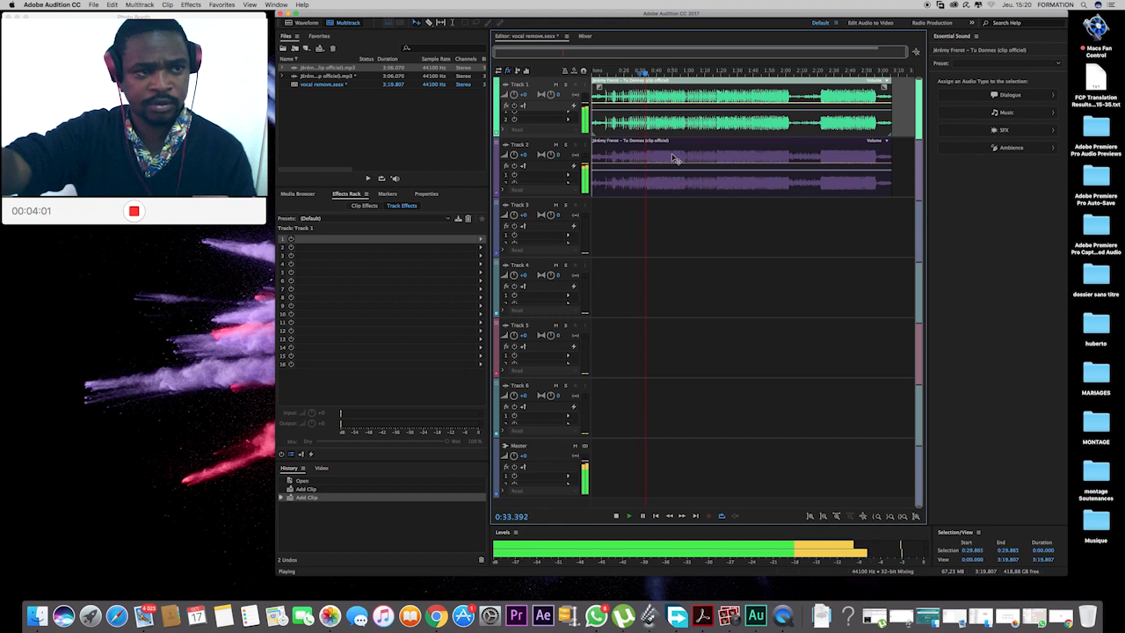
{"action": "key", "text": "space"}
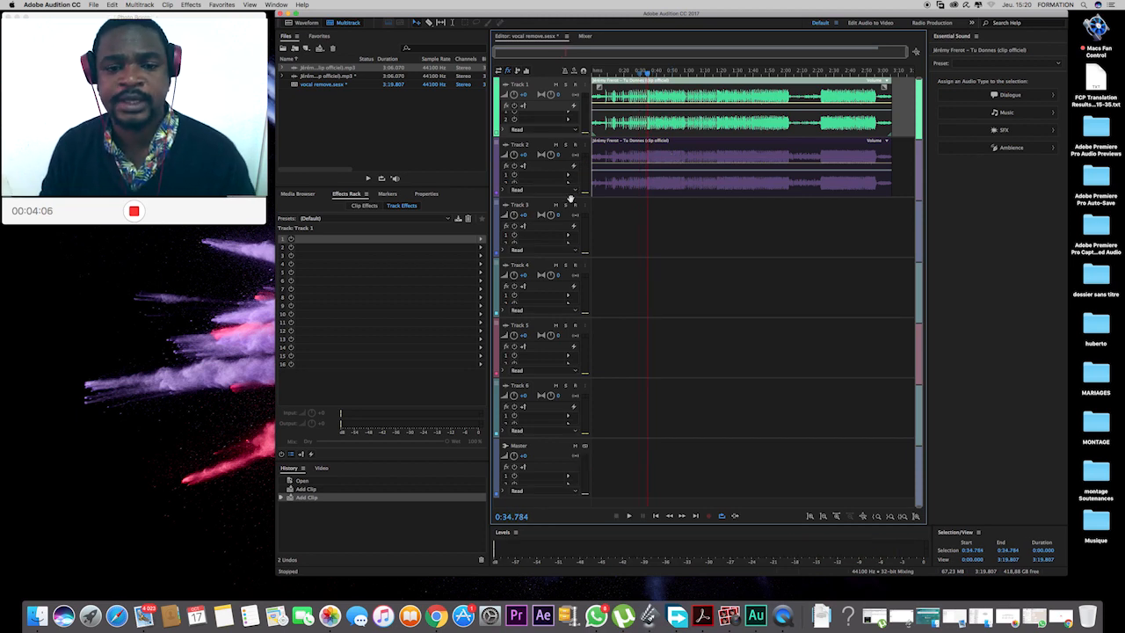
Enlarge Track 2, power on its effects and add an FFT Filter in the first effect slot.
{"action": "left_click_drag", "start_coordinate": [571, 198], "coordinate": [569, 232]}
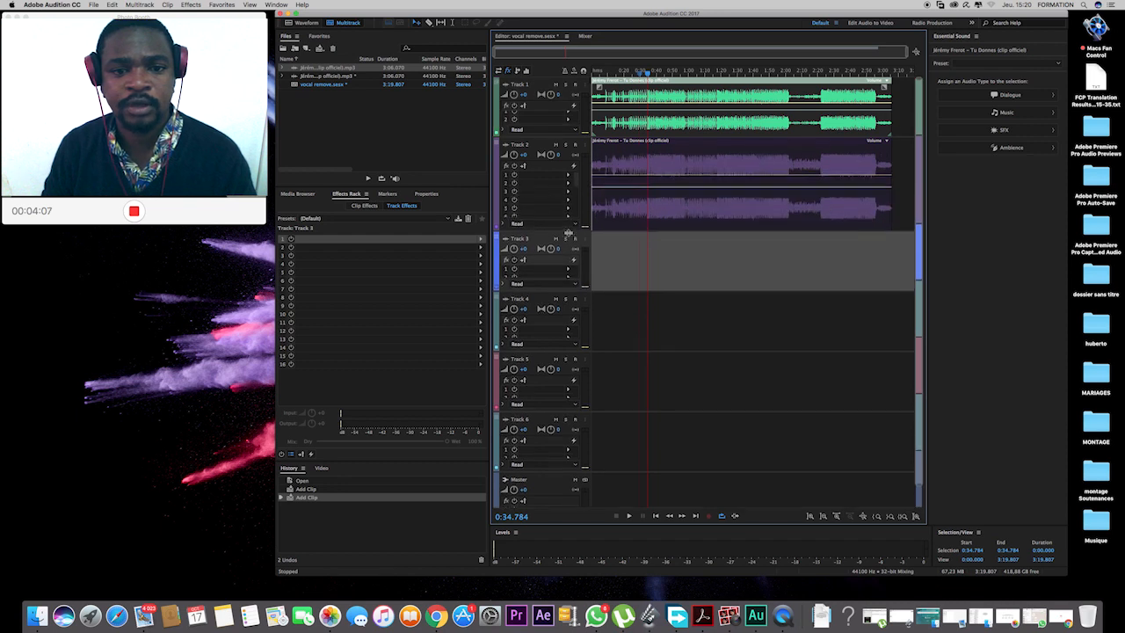
{"action": "left_click", "coordinate": [515, 165]}
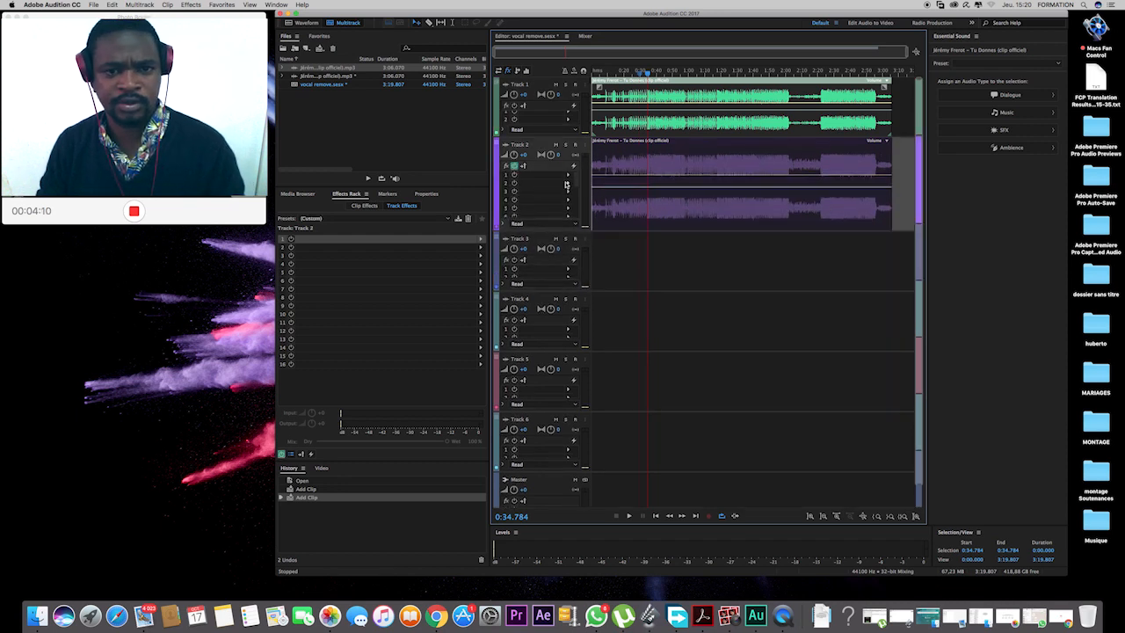
{"action": "left_click", "coordinate": [569, 178]}
{"action": "mouse_move", "coordinate": [628, 240]}
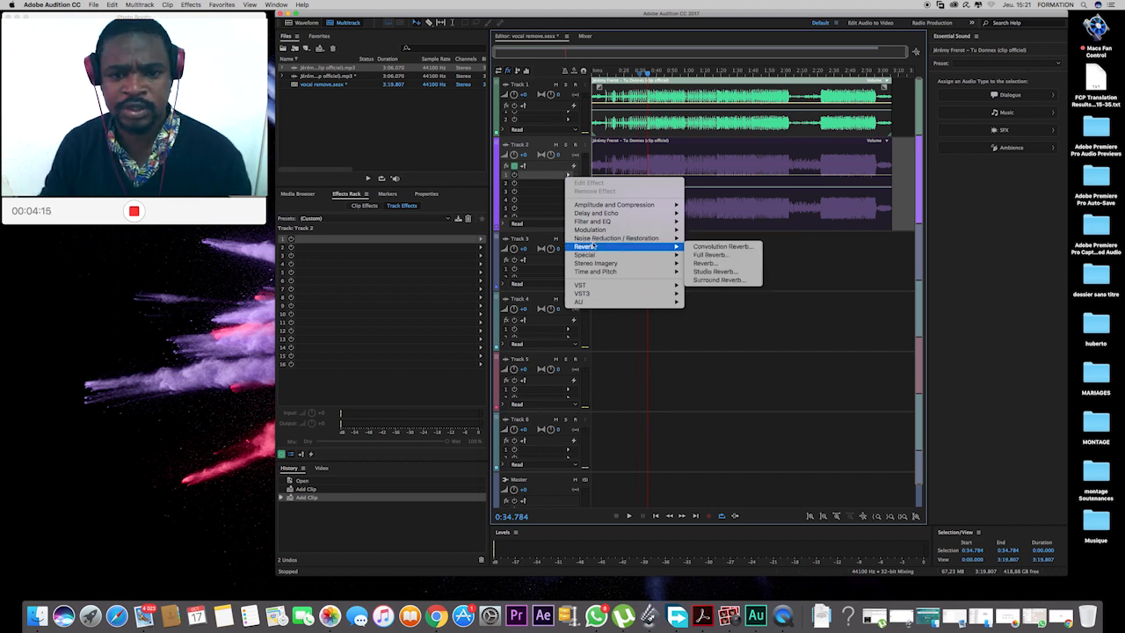
{"action": "mouse_move", "coordinate": [615, 222]}
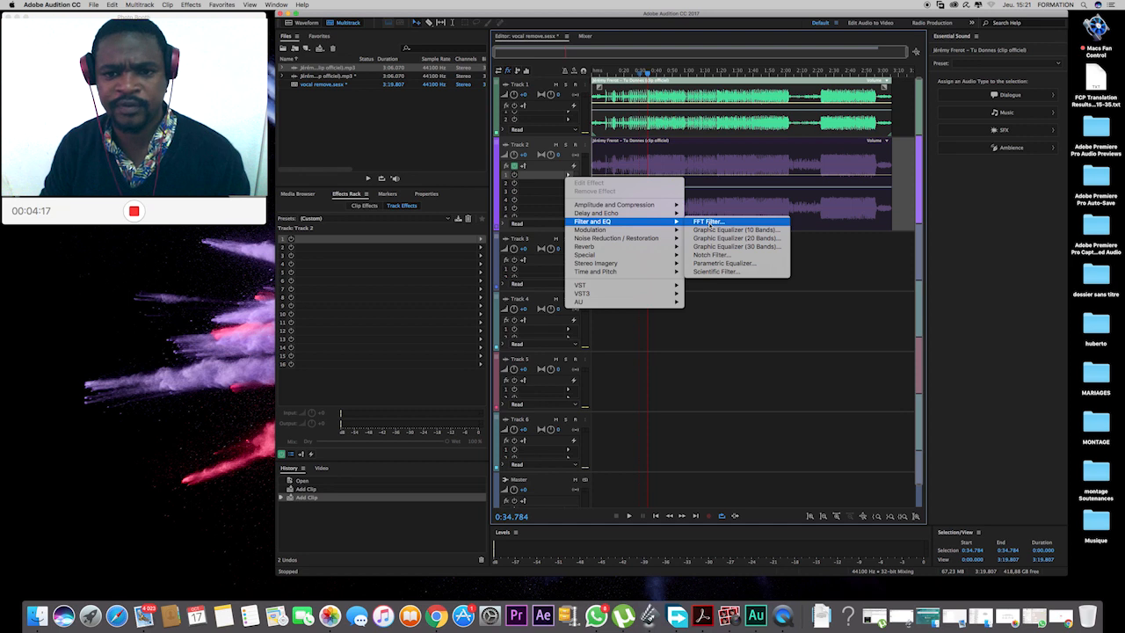
{"action": "left_click", "coordinate": [708, 222]}
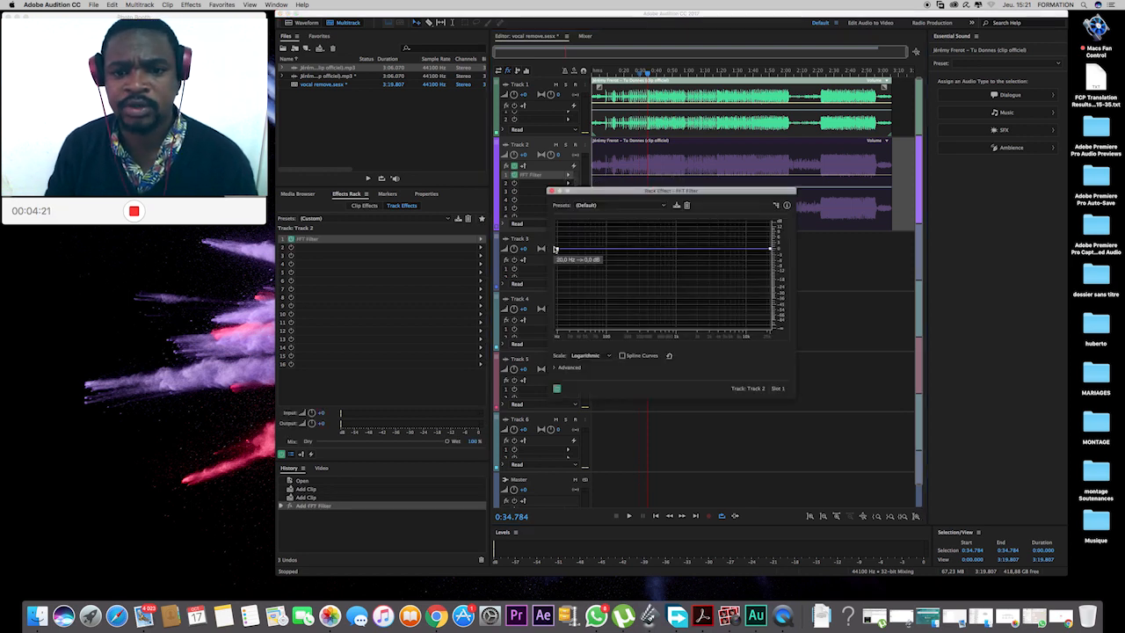
Shape the FFT Filter curve to cut everything above about 200 Hz to the minimum level, and play the session.
{"action": "left_click", "coordinate": [627, 250]}
{"action": "left_click_drag", "start_coordinate": [631, 251], "coordinate": [632, 330]}
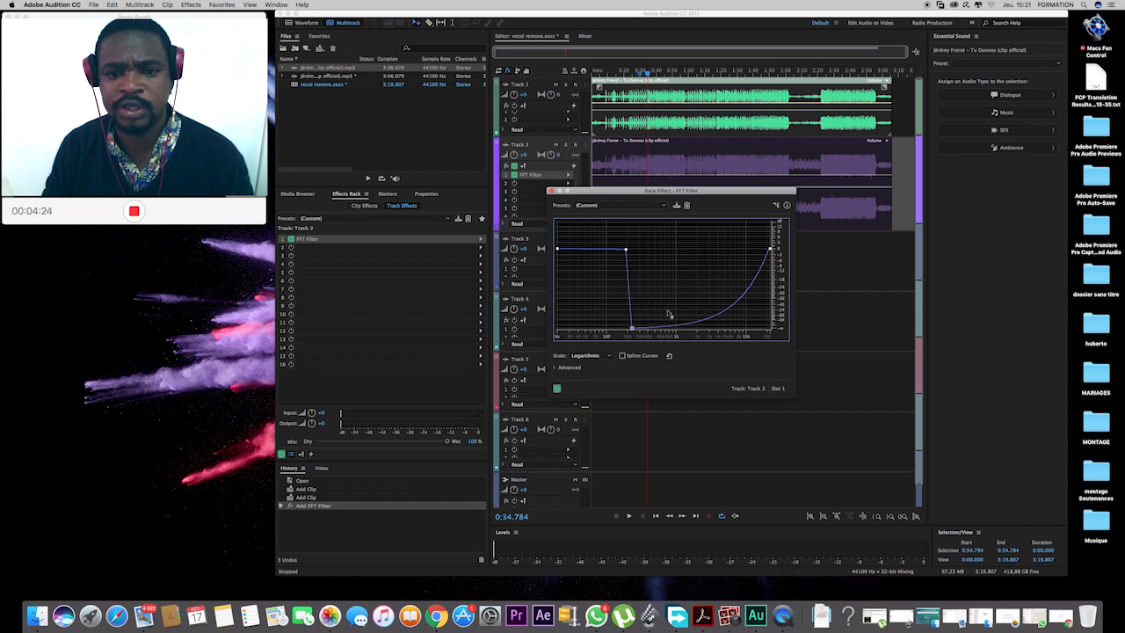
{"action": "left_click_drag", "start_coordinate": [771, 250], "coordinate": [773, 336]}
{"action": "key", "text": "space"}
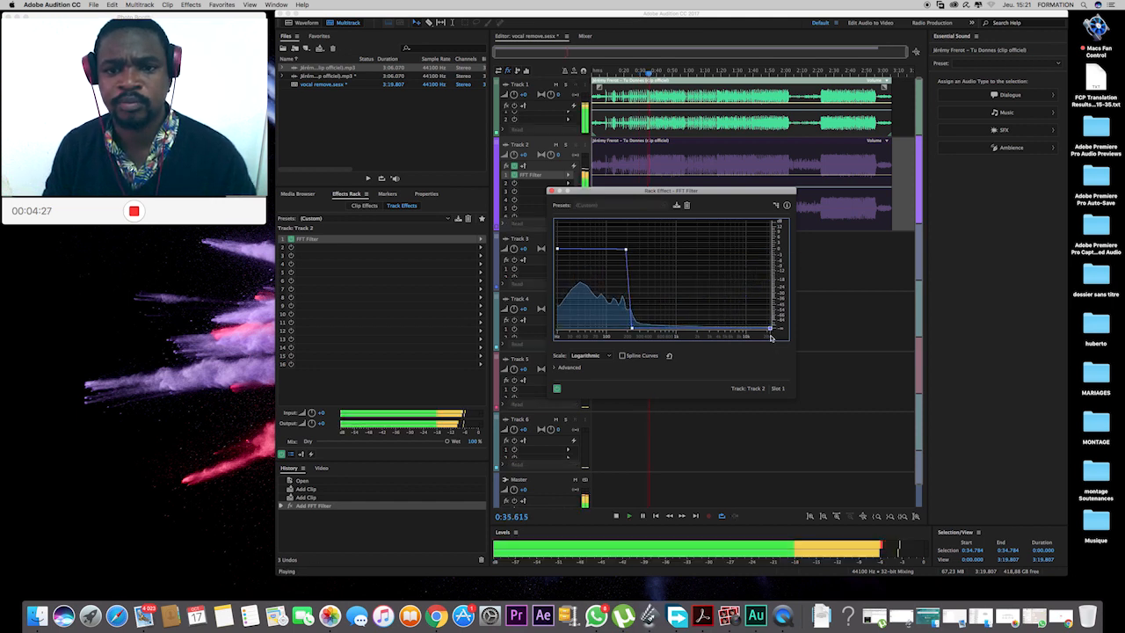
{"action": "key", "text": "XF86AudioRaiseVolume"}
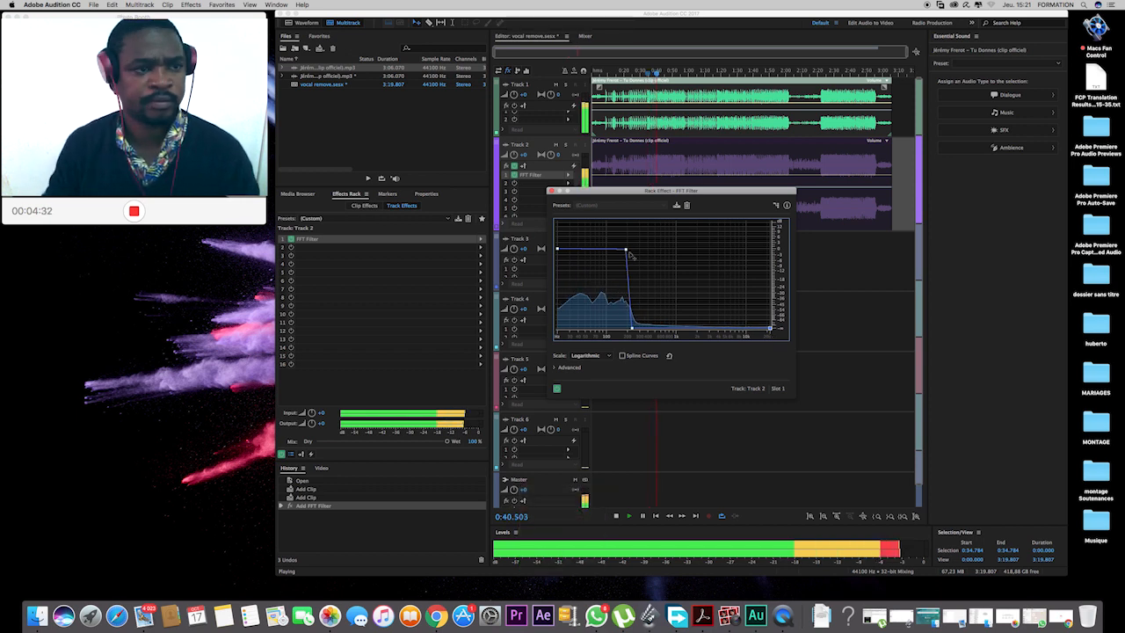
Lower the filter's cutoff to just above 100 Hz during playback, and close the FFT Filter settings after stopping.
{"action": "left_click_drag", "start_coordinate": [626, 251], "coordinate": [610, 252]}
{"action": "left_click_drag", "start_coordinate": [632, 328], "coordinate": [620, 328]}
{"action": "key", "text": "space"}
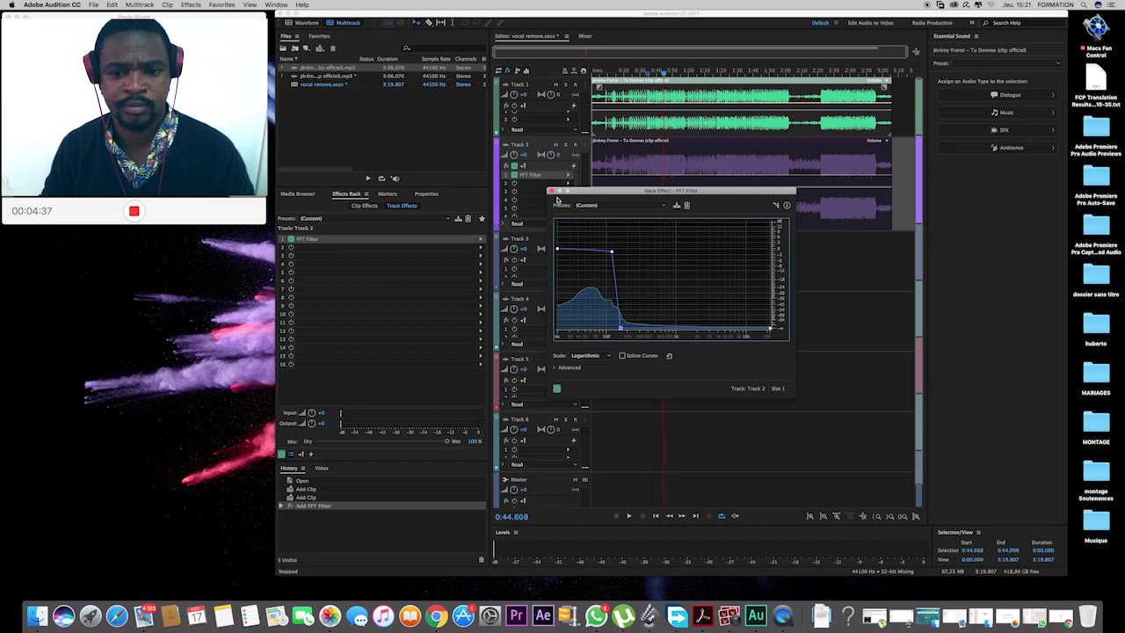
{"action": "left_click", "coordinate": [551, 192]}
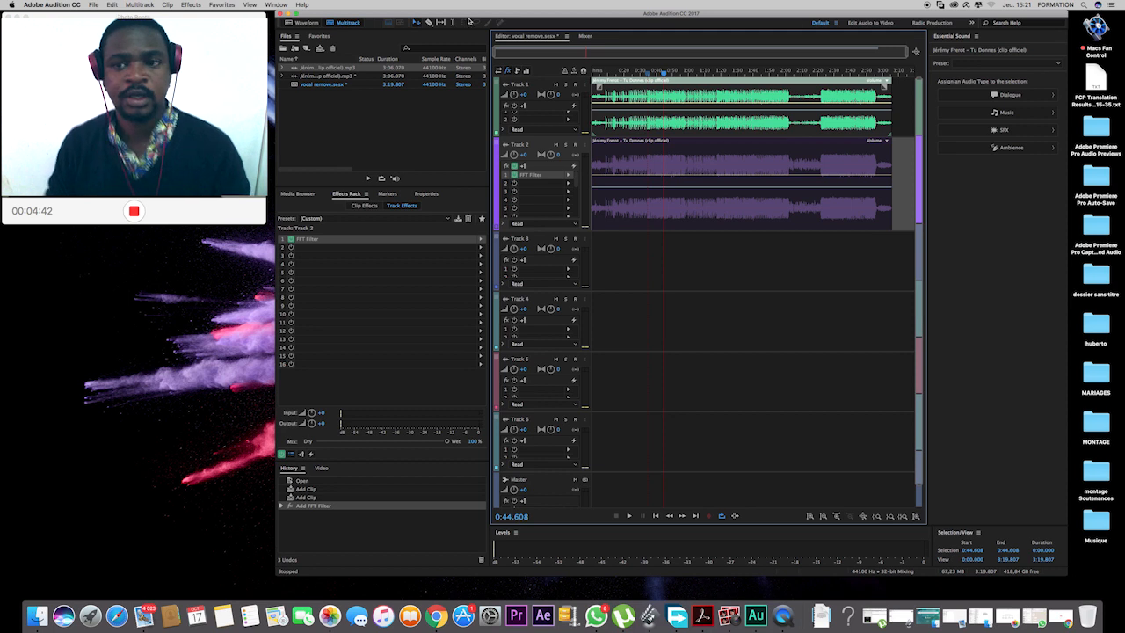
Set up a multitrack mixdown export of the entire session with the file name "tu donnes karaoke.mp3".
{"action": "mouse_move", "coordinate": [119, 162]}
{"action": "mouse_move", "coordinate": [266, 202]}
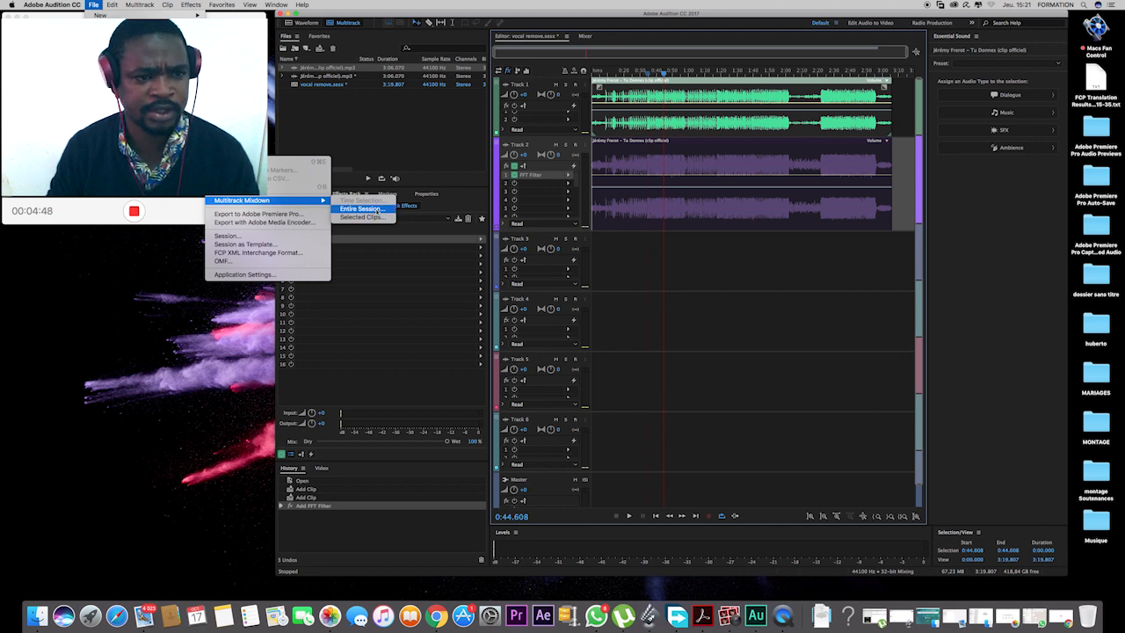
{"action": "left_click", "coordinate": [375, 212]}
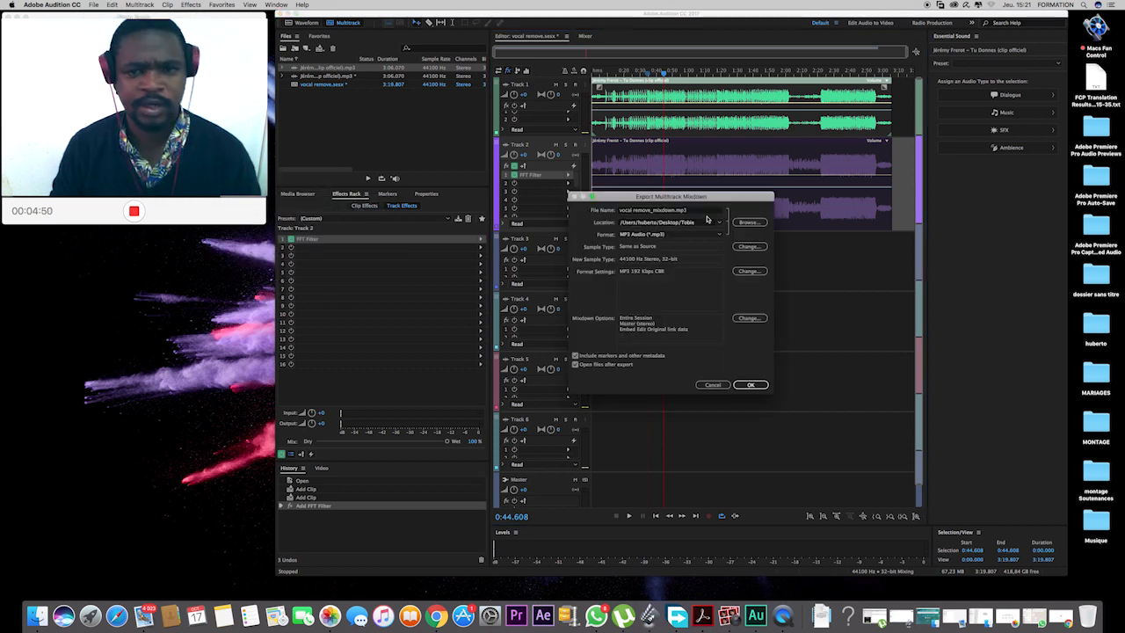
{"action": "left_click", "coordinate": [690, 211]}
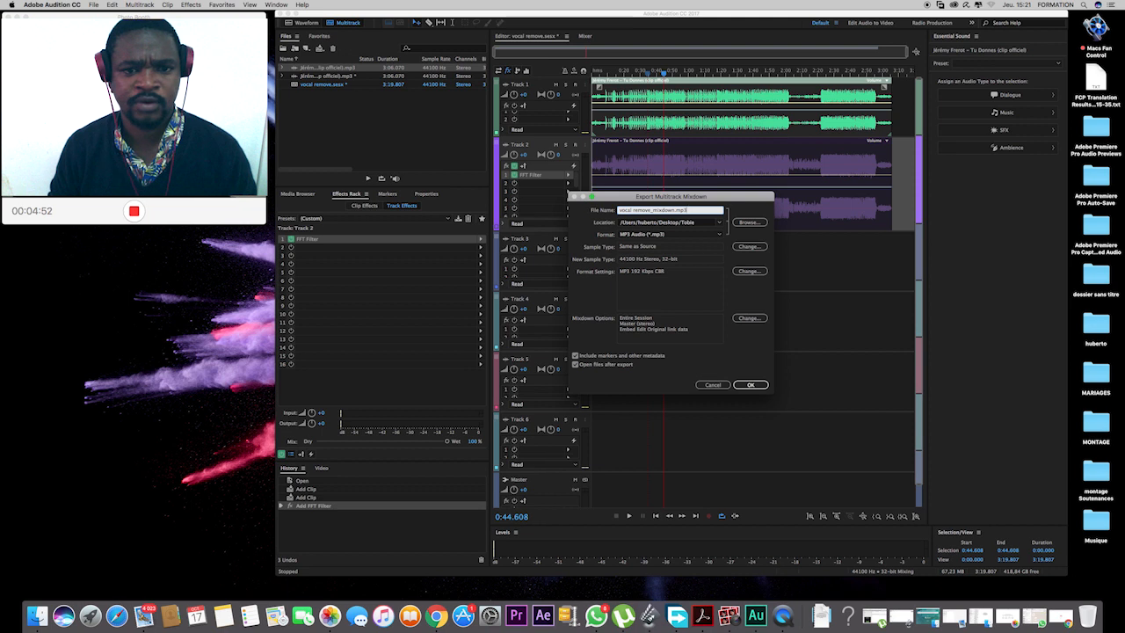
{"action": "key", "text": "BackSpace"}
{"action": "key", "text": "BackSpace"}
{"action": "key", "text": "BackSpace"}
{"action": "key", "text": "BackSpace"}
{"action": "key", "text": "BackSpace"}
{"action": "key", "text": "BackSpace"}
{"action": "key", "text": "BackSpace"}
{"action": "key", "text": "BackSpace"}
{"action": "key", "text": "BackSpace"}
{"action": "key", "text": "BackSpace"}
{"action": "key", "text": "BackSpace"}
{"action": "key", "text": "BackSpace"}
{"action": "key", "text": "BackSpace"}
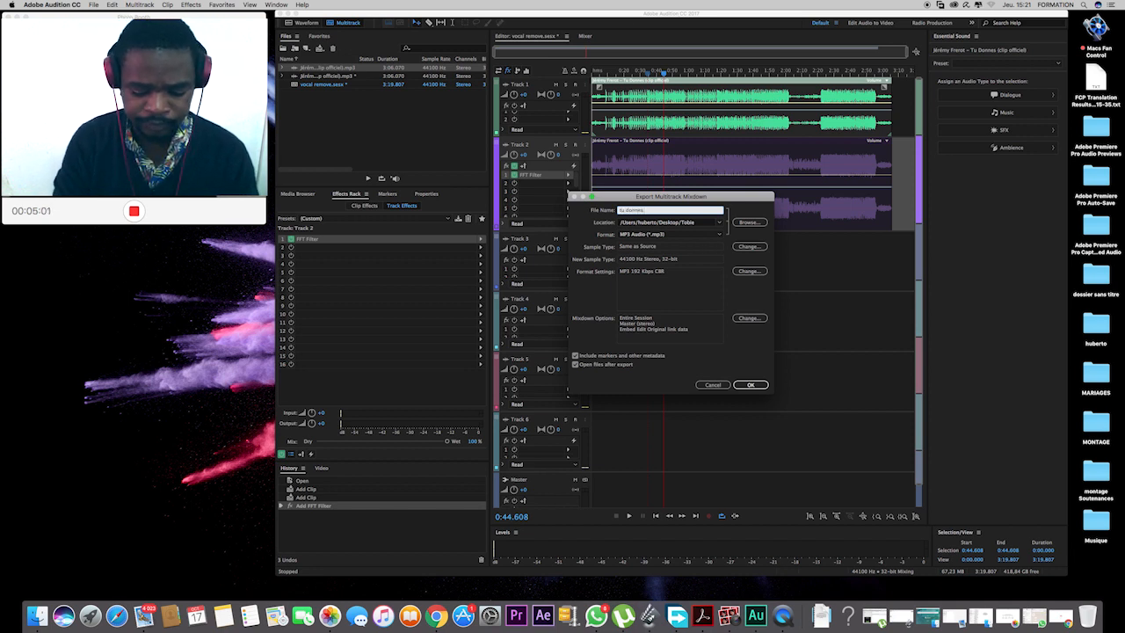
{"action": "type", "text": "karaoke"}
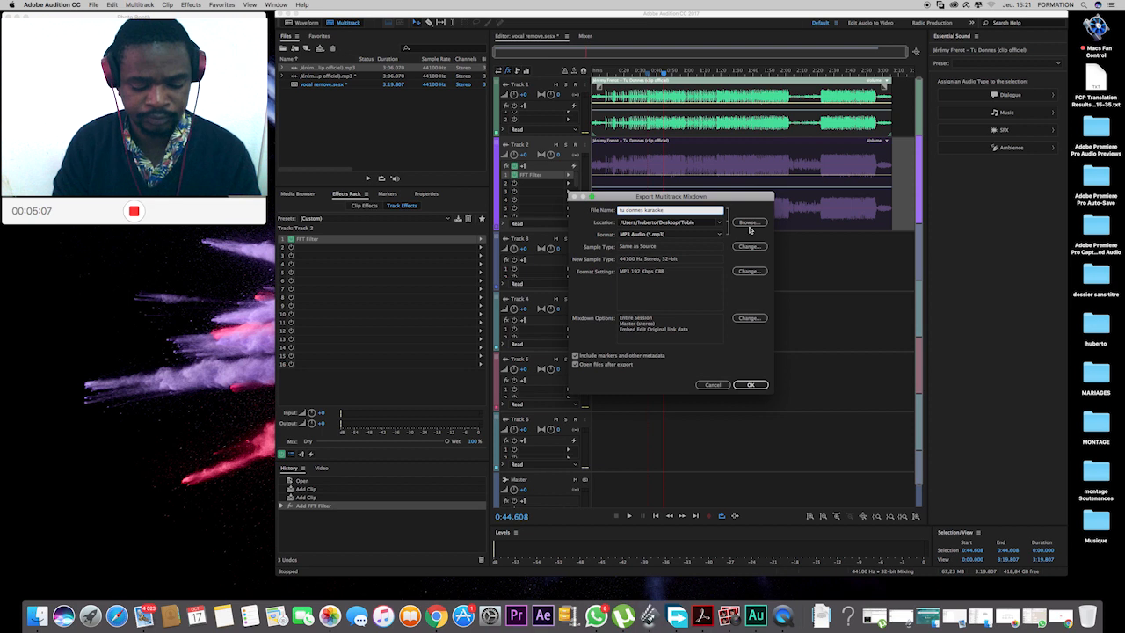
{"action": "key", "text": "Tab"}
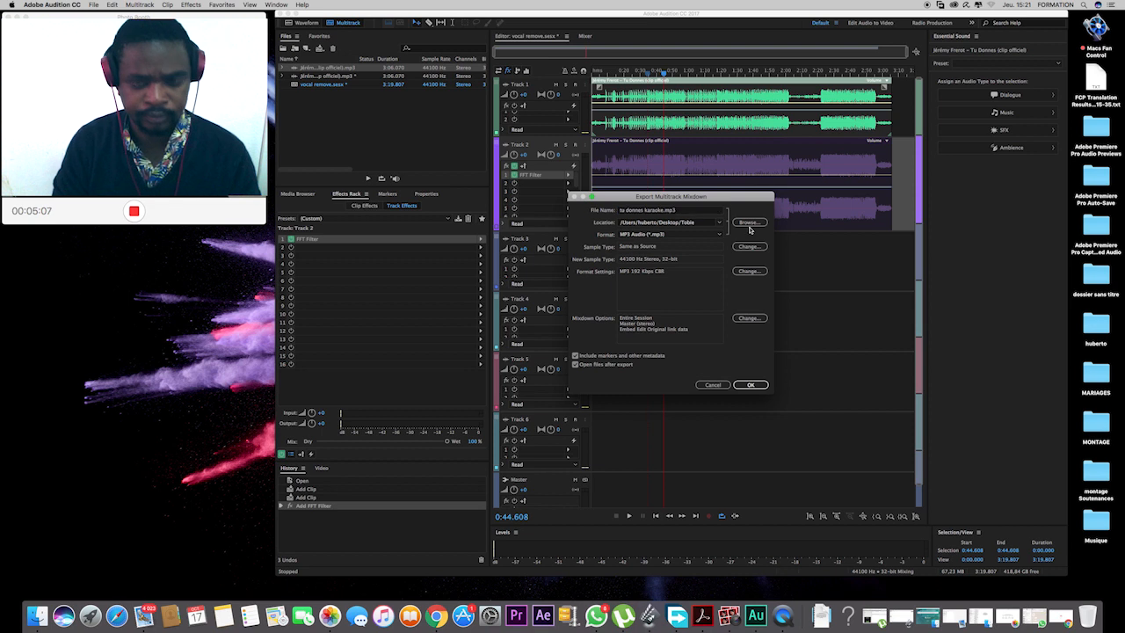
Set the export location to the Desktop and export the mixdown as MP3 Audio.
{"action": "key", "text": "space"}
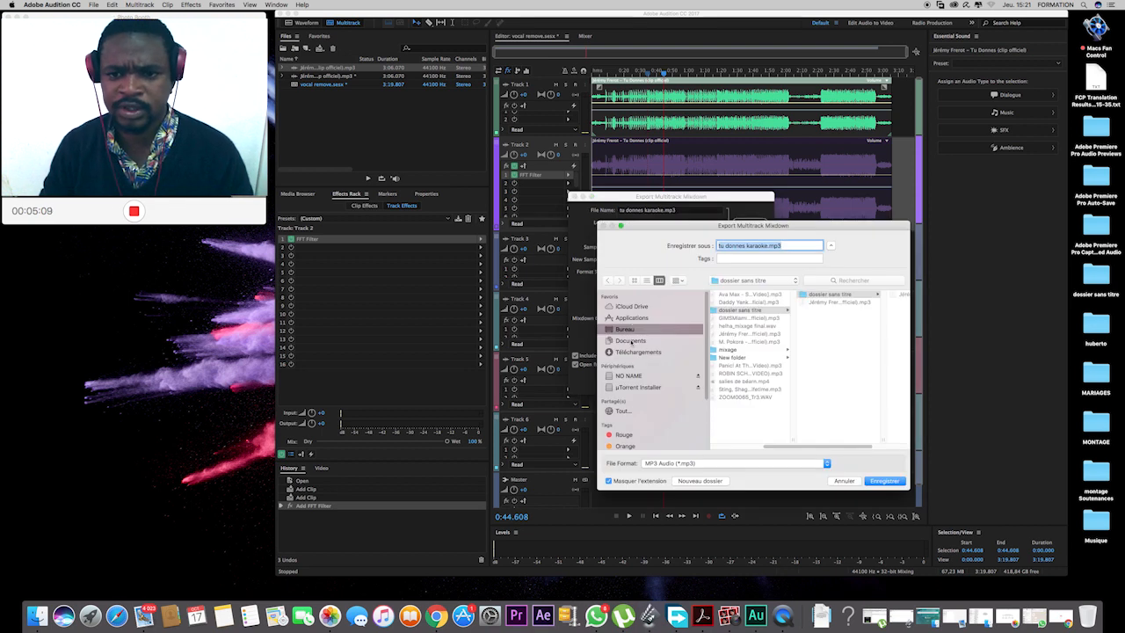
{"action": "left_click", "coordinate": [870, 481]}
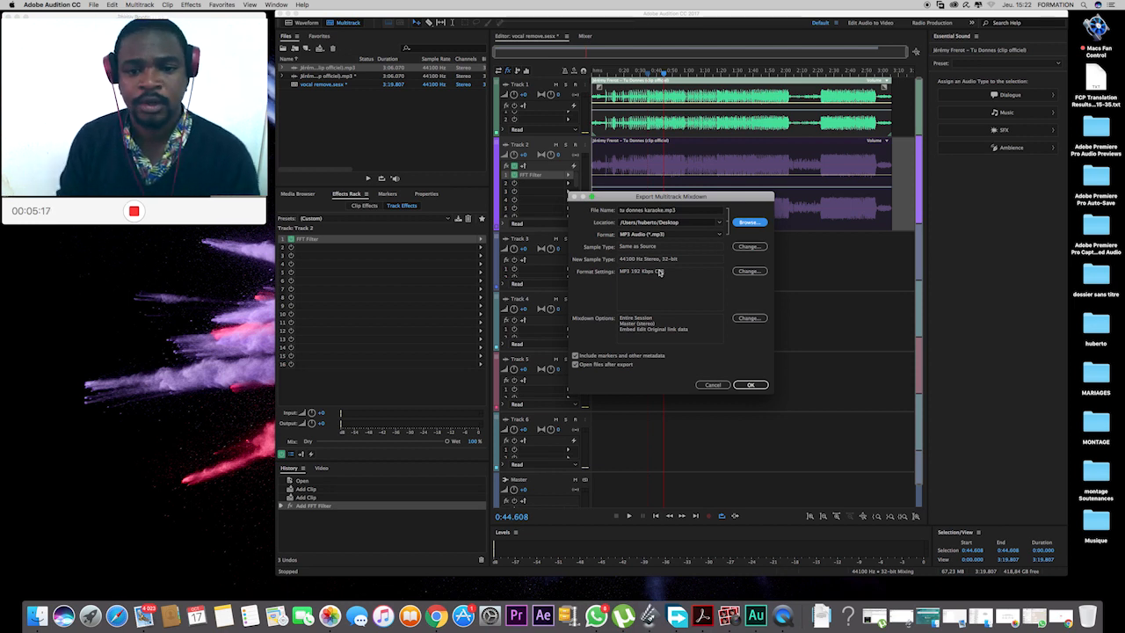
{"action": "left_click", "coordinate": [750, 385]}
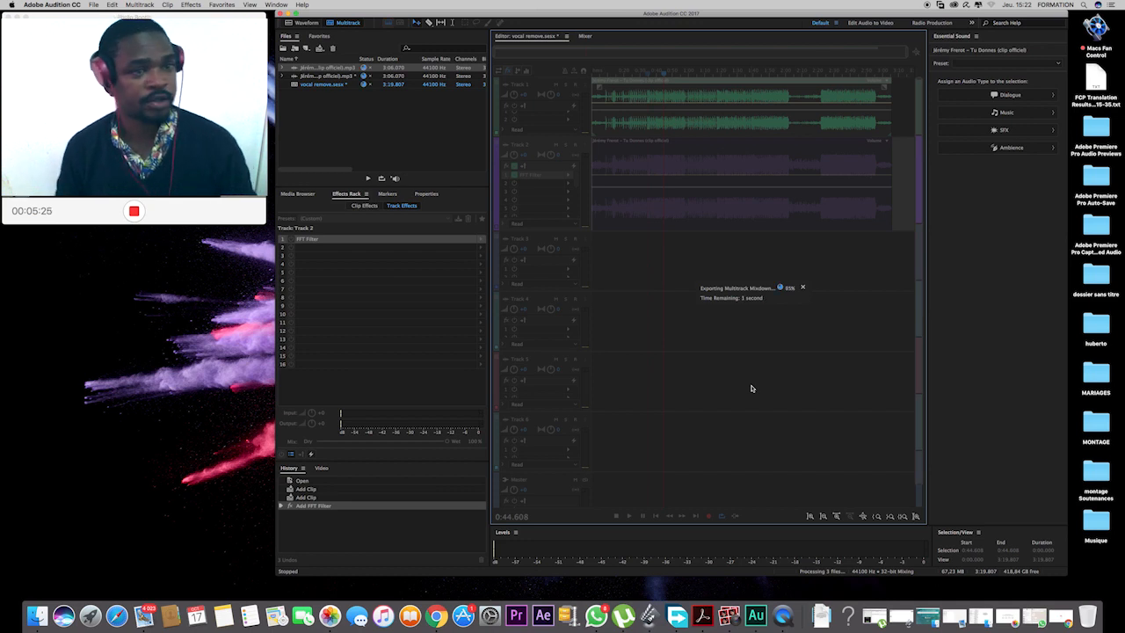
Minimize Audition and close the Finder window to look for the exported tu donnes karaoke.mp3 on the desktop.
{"action": "left_click", "coordinate": [289, 18]}
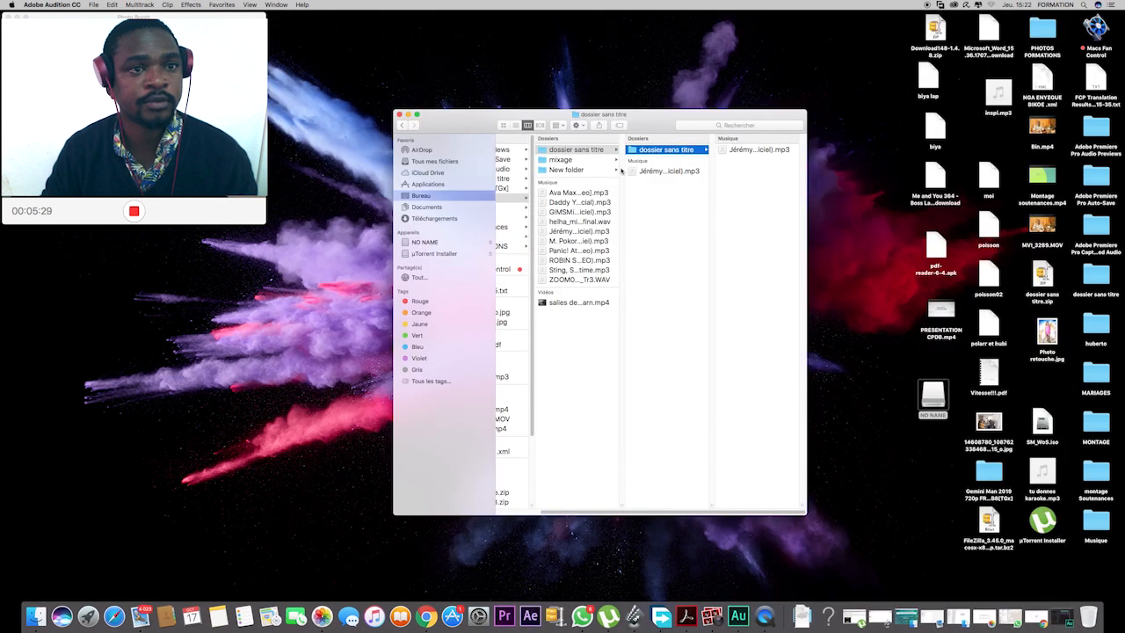
{"action": "left_click", "coordinate": [408, 115]}
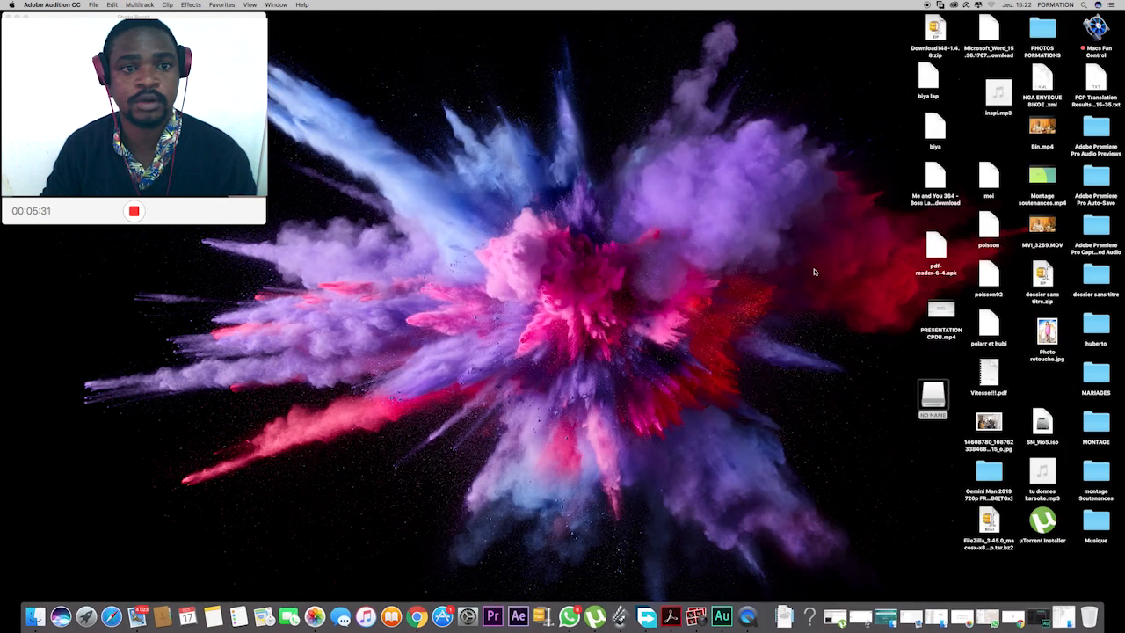